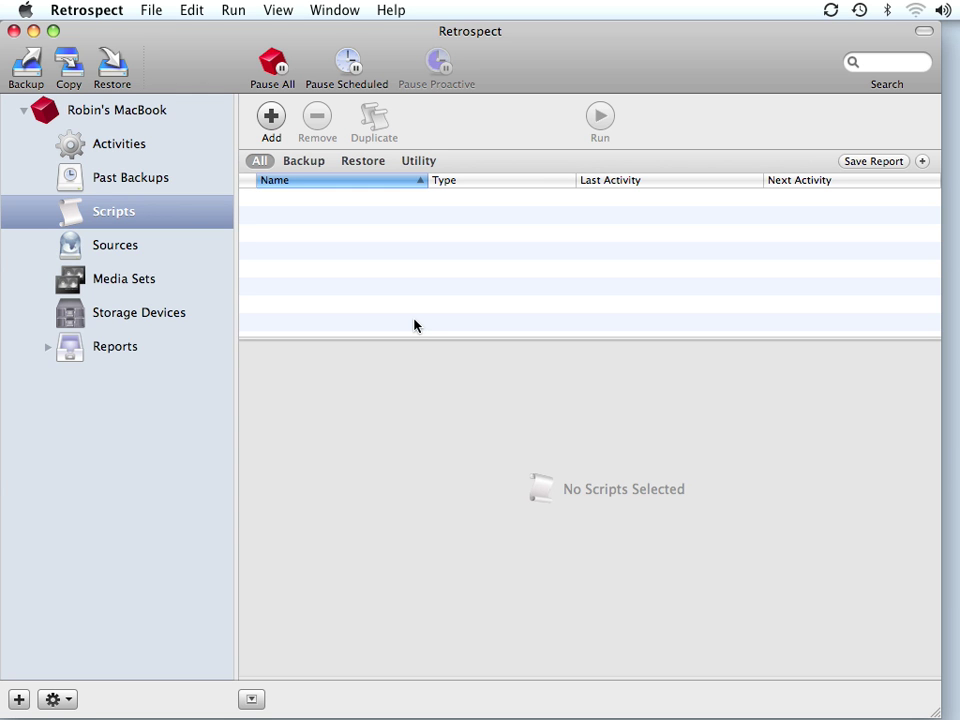
# Add a new script of type Backup named 'My Backup Schedule'.
pyautogui.click(146, 212)
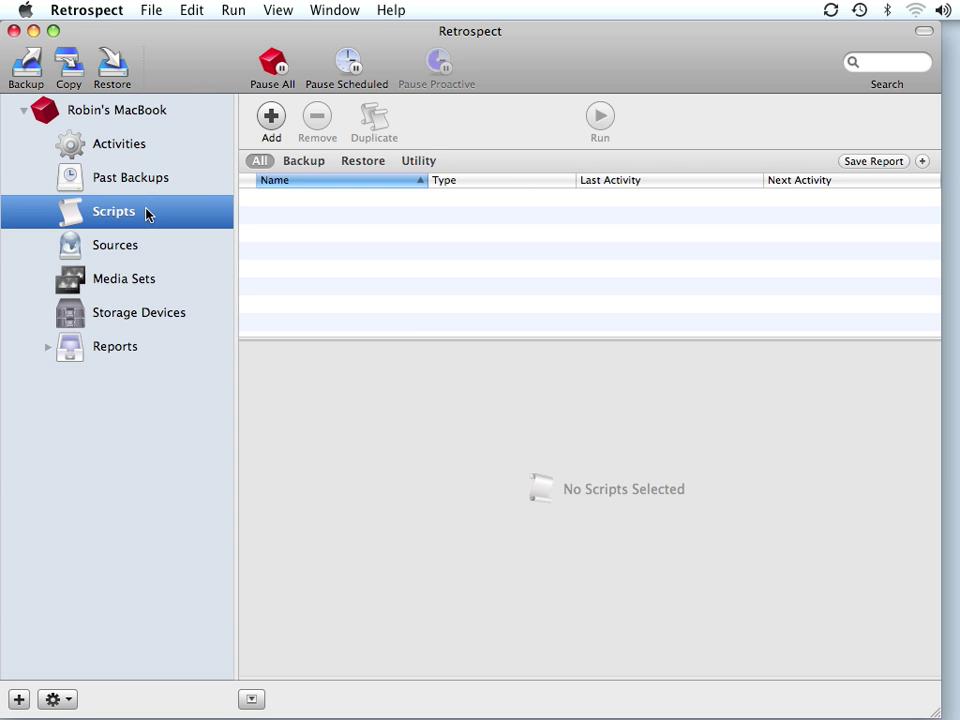
pyautogui.click(272, 127)
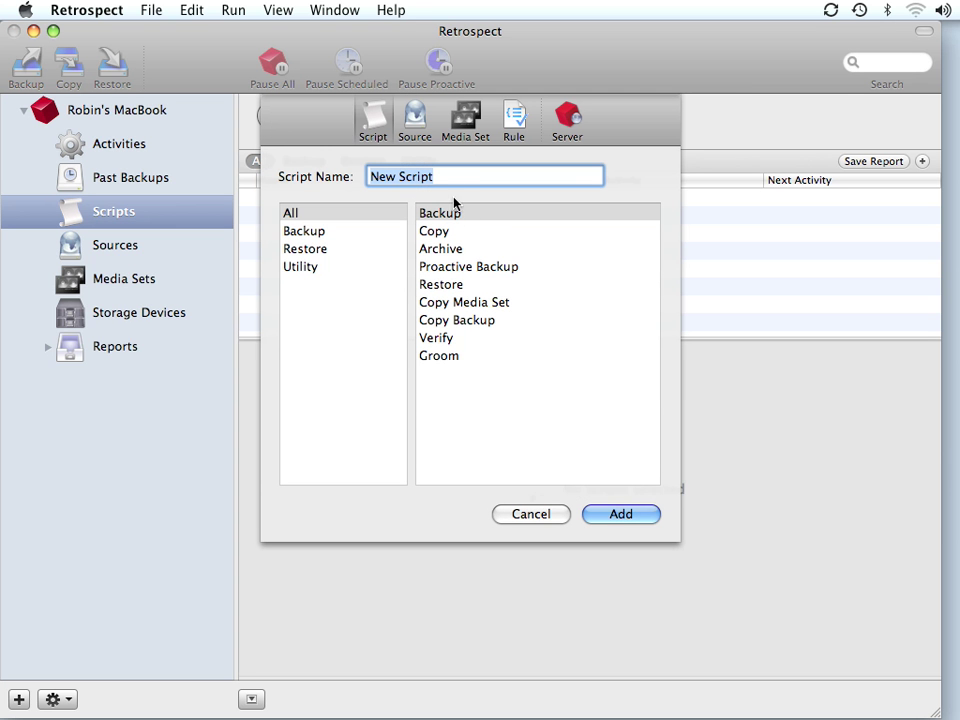
pyautogui.write('M')
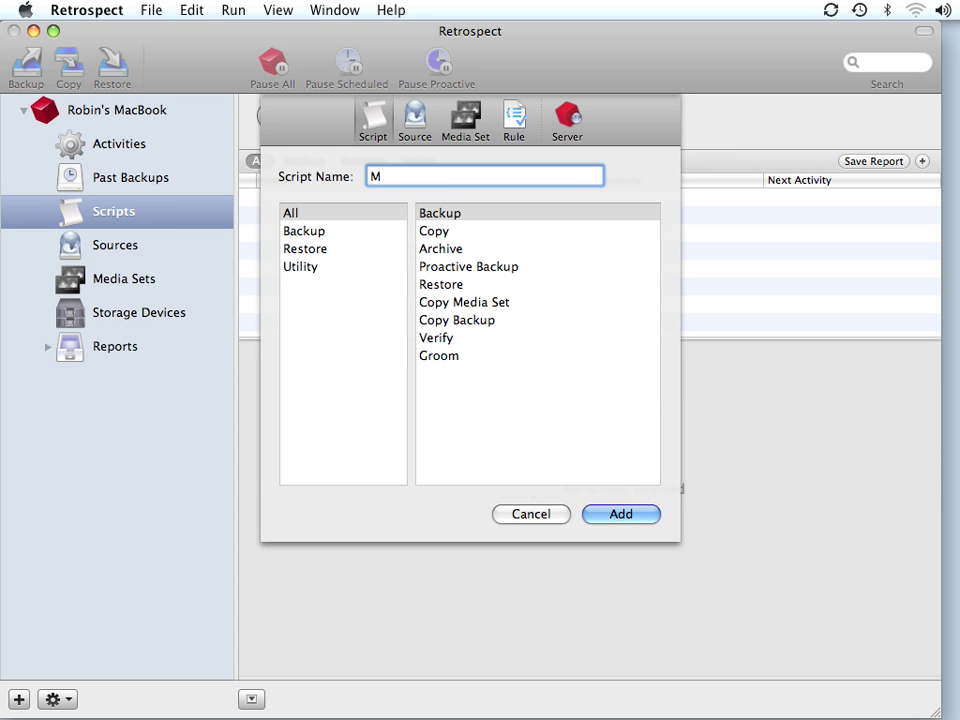
pyautogui.write('y Backup Schedule')
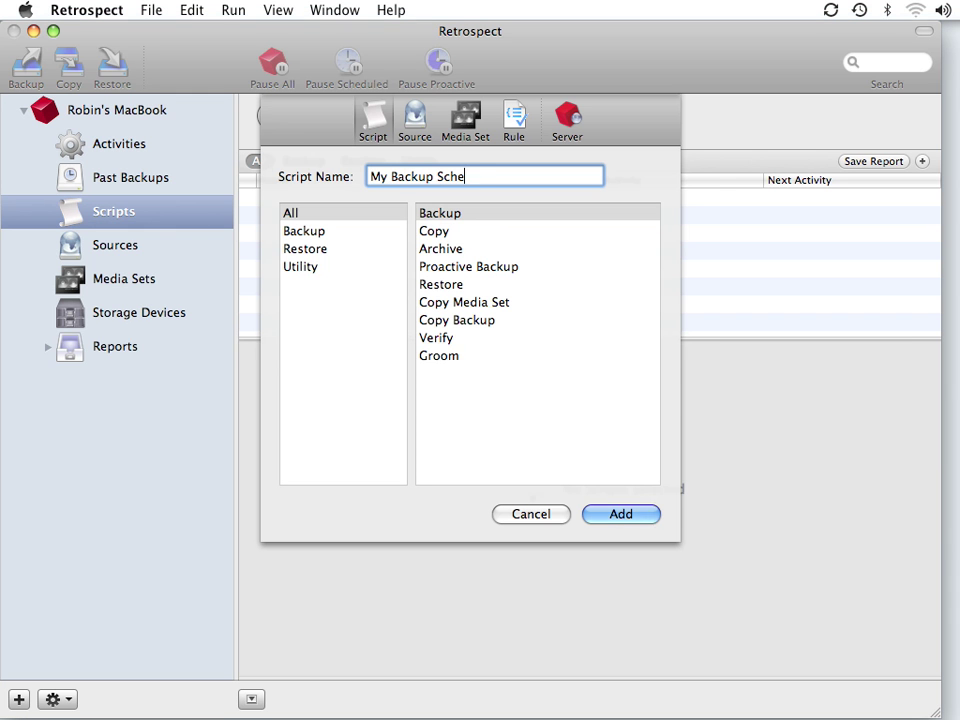
pyautogui.click(619, 514)
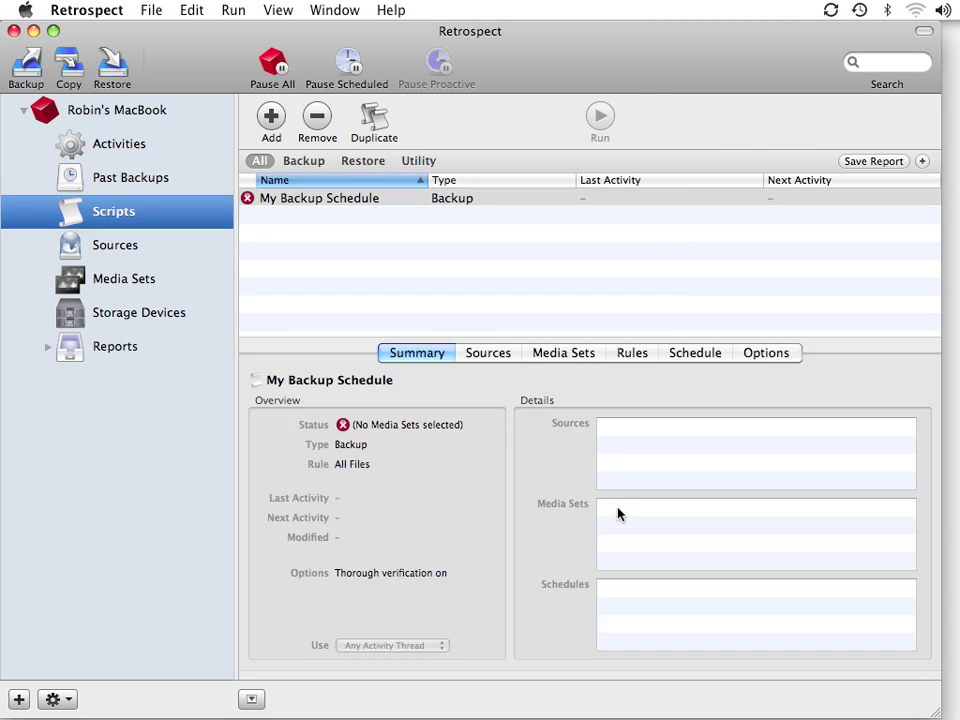
# Tick the All Clients and All Local smart tags as the script's sources.
pyautogui.click(480, 358)
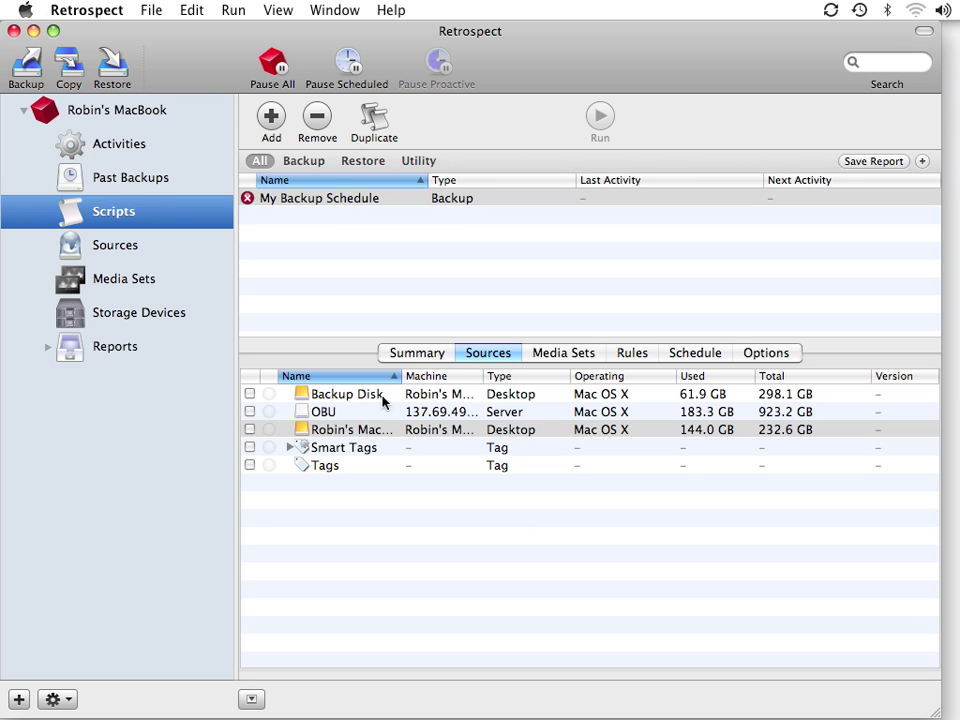
pyautogui.click(287, 447)
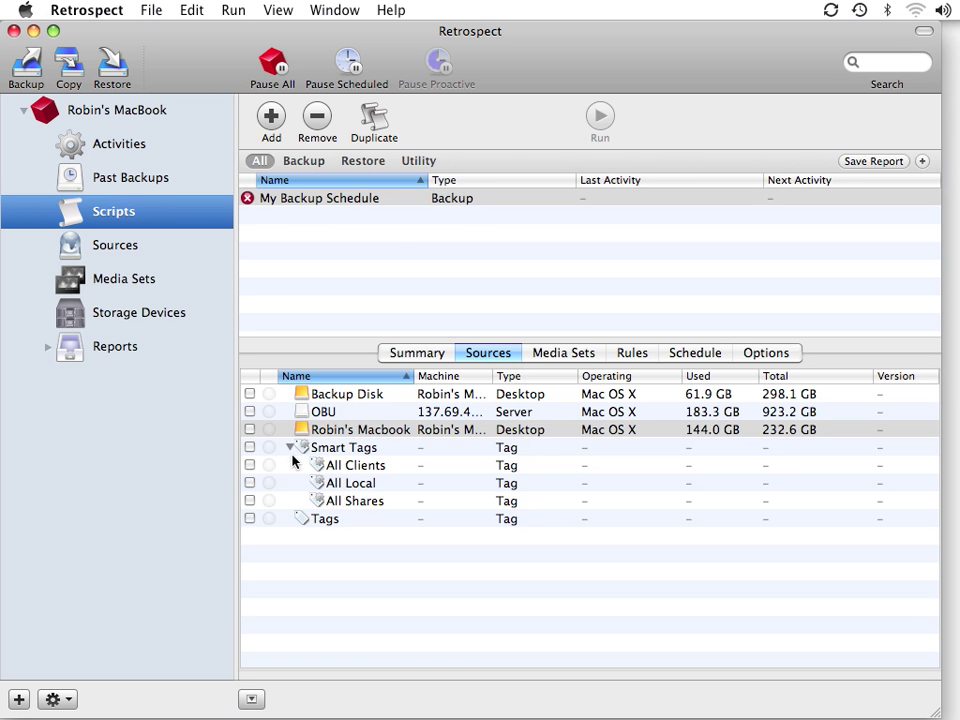
pyautogui.click(247, 467)
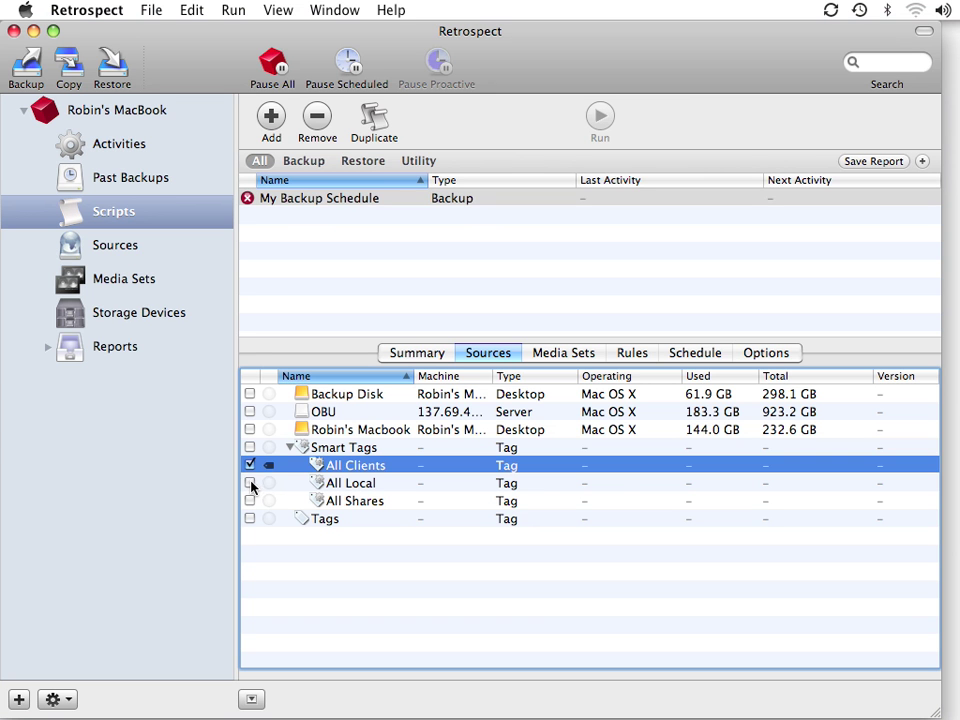
pyautogui.click(251, 483)
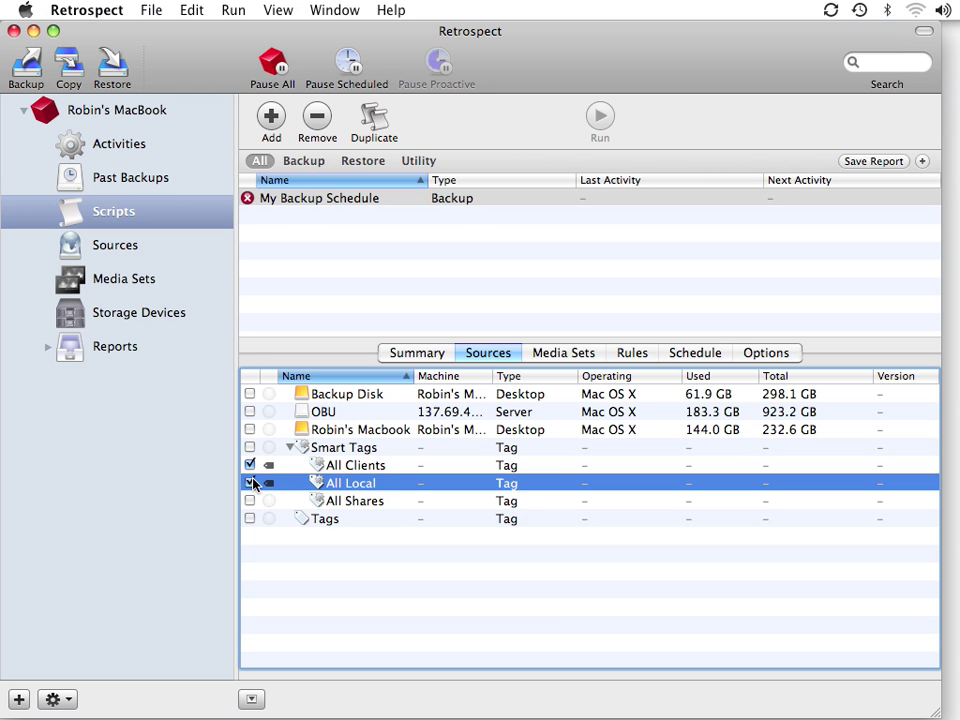
pyautogui.click(596, 356)
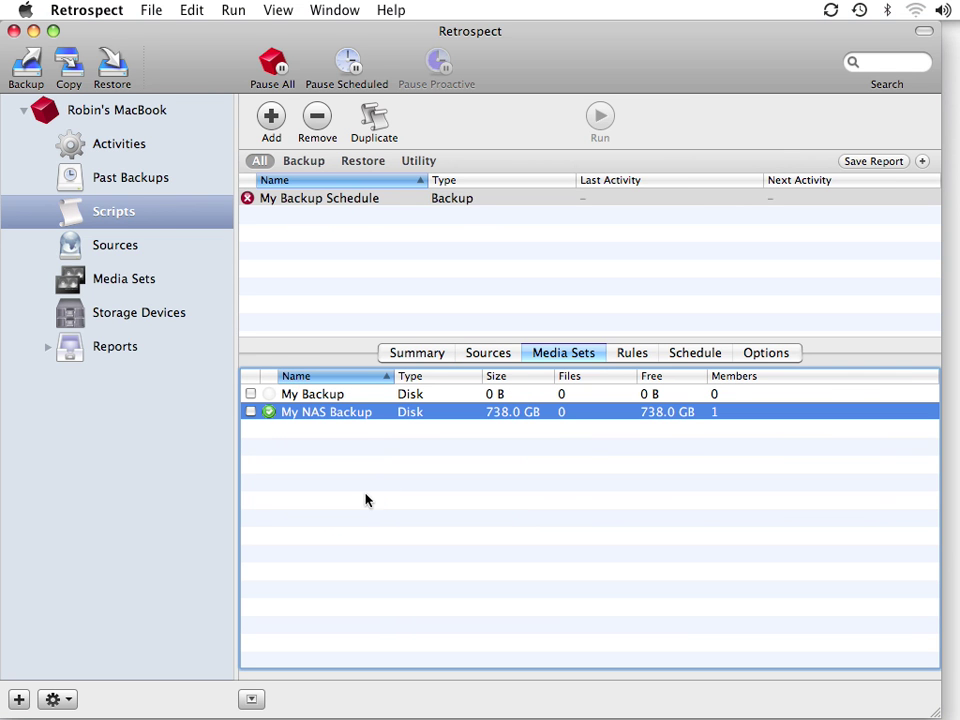
# Set the My Backup media set as destination and choose the All Files Except Cache Files rule.
pyautogui.click(377, 396)
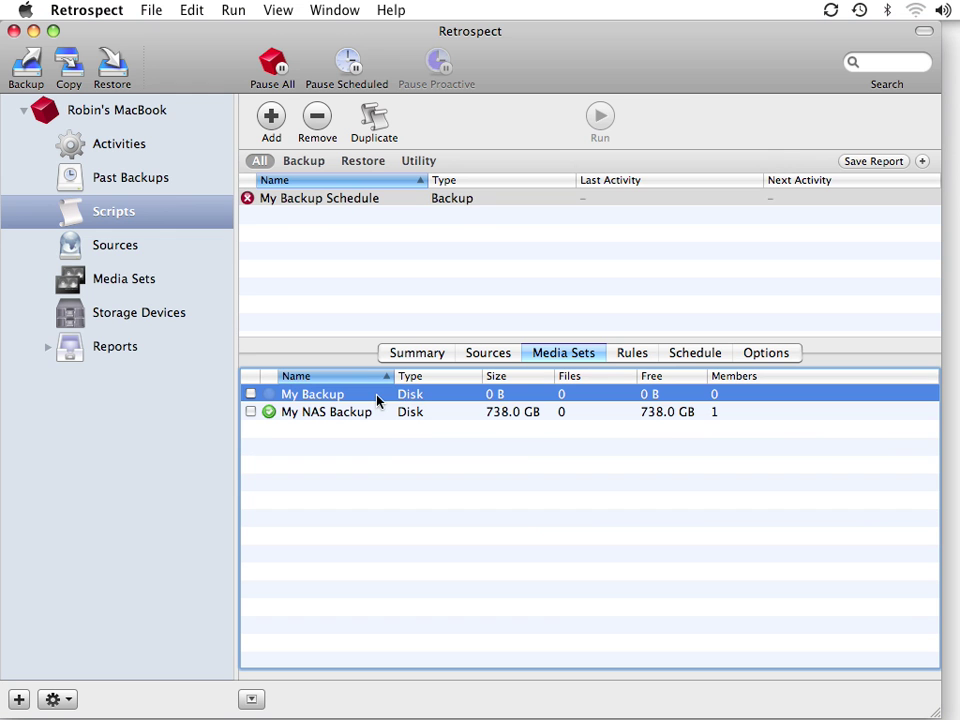
pyautogui.click(251, 394)
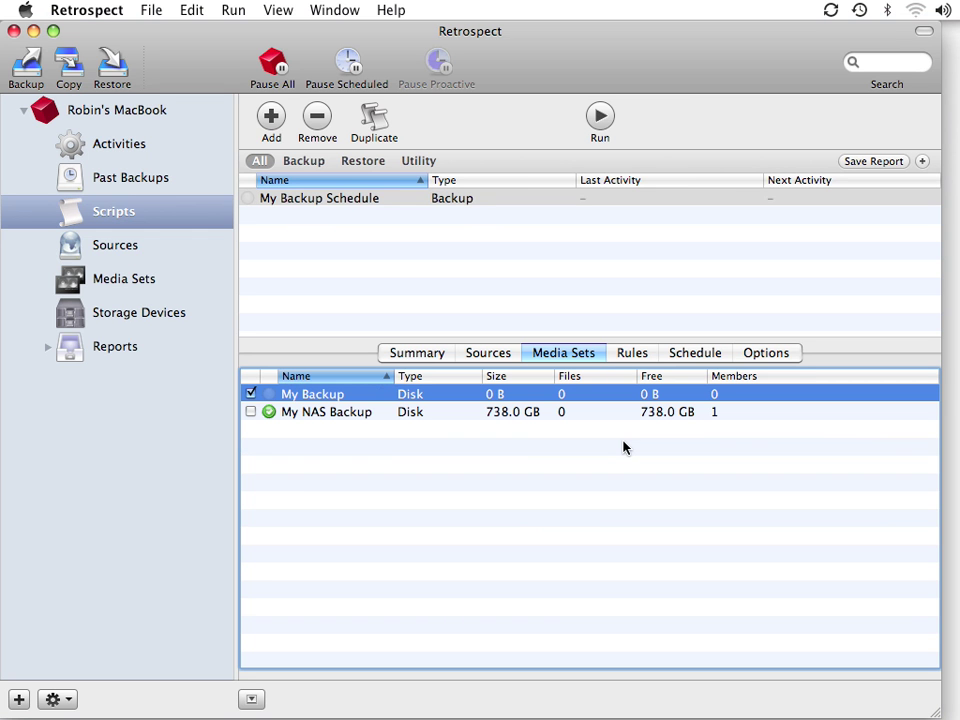
pyautogui.click(650, 358)
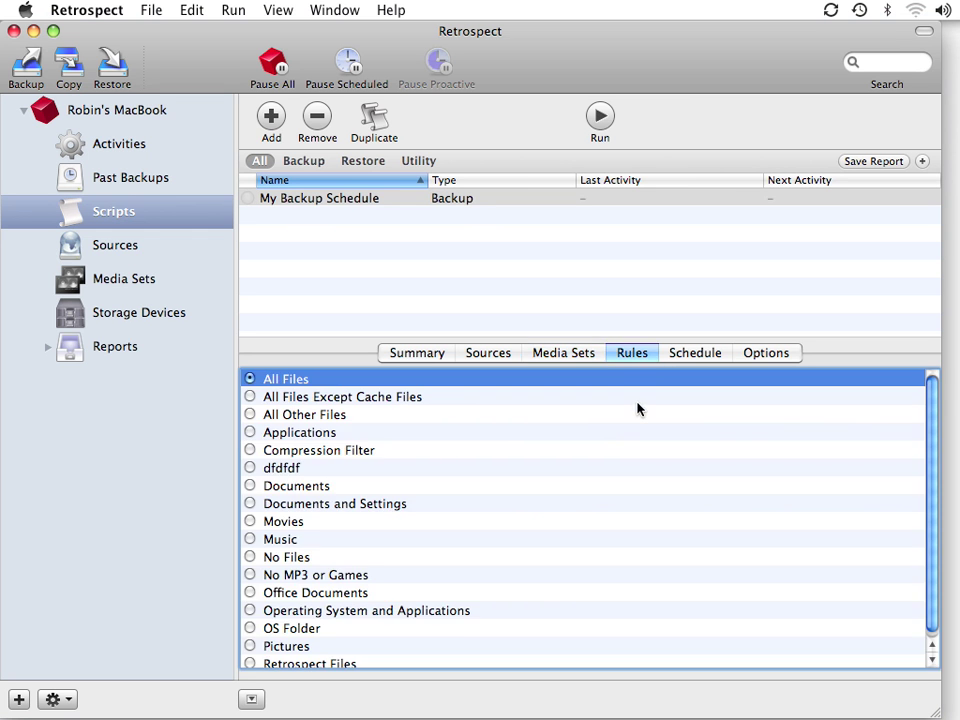
pyautogui.click(250, 397)
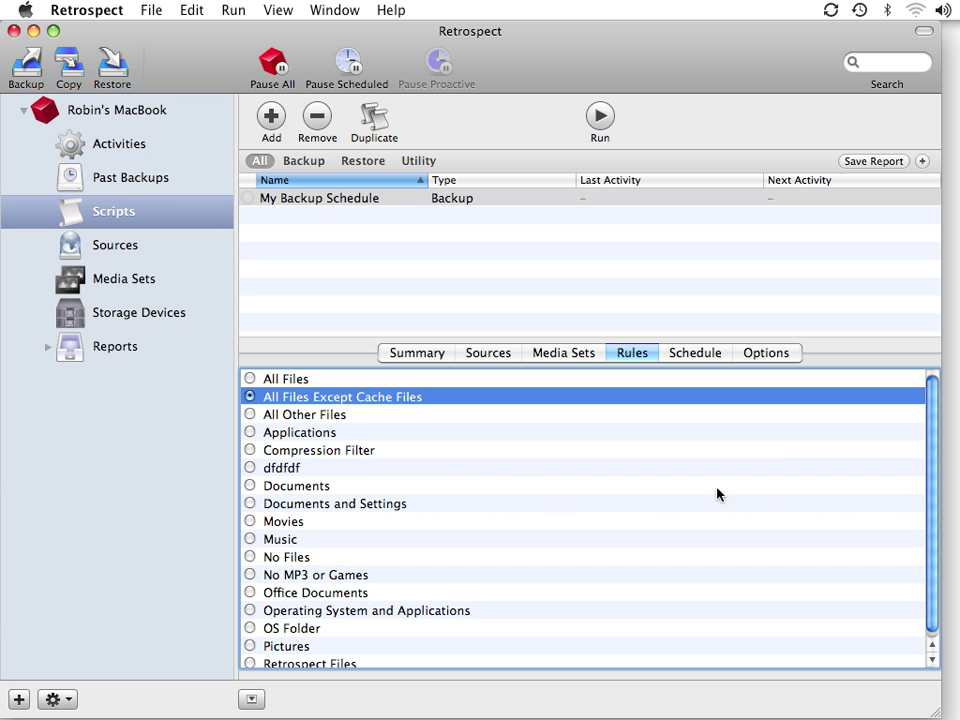
# Add a weekly schedule running Monday–Friday at 10:00 PM to My Backup.
pyautogui.click(703, 354)
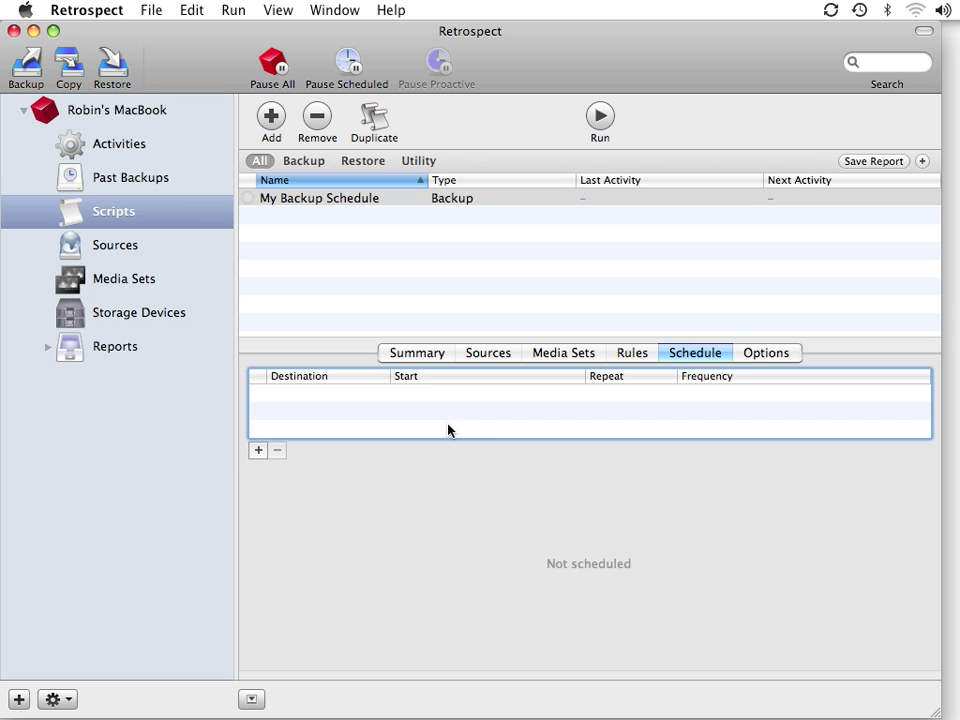
pyautogui.click(258, 451)
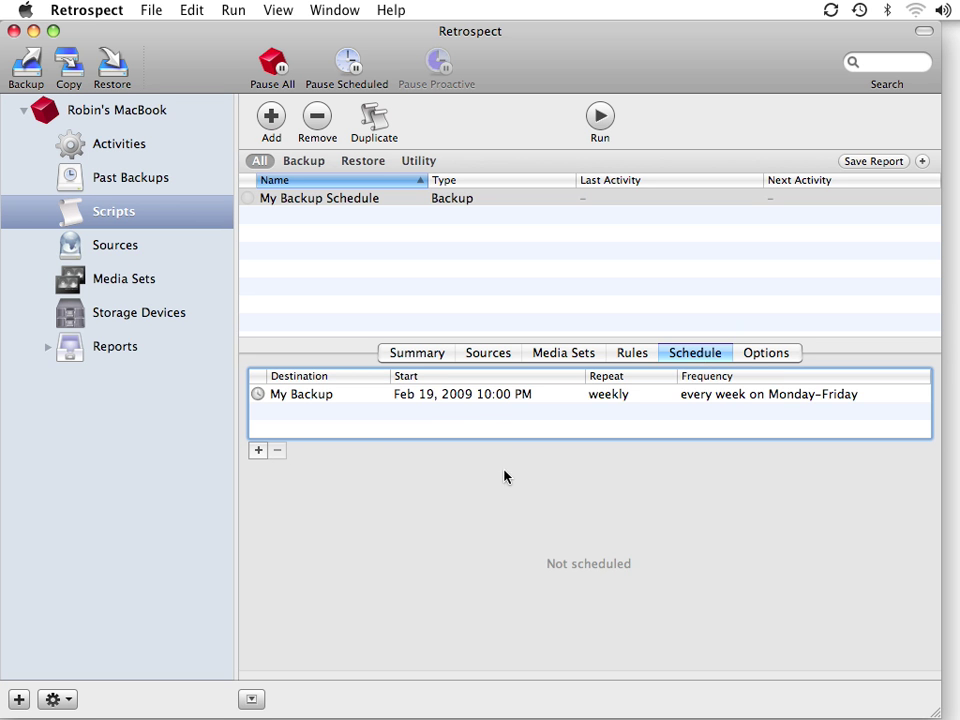
pyautogui.click(489, 397)
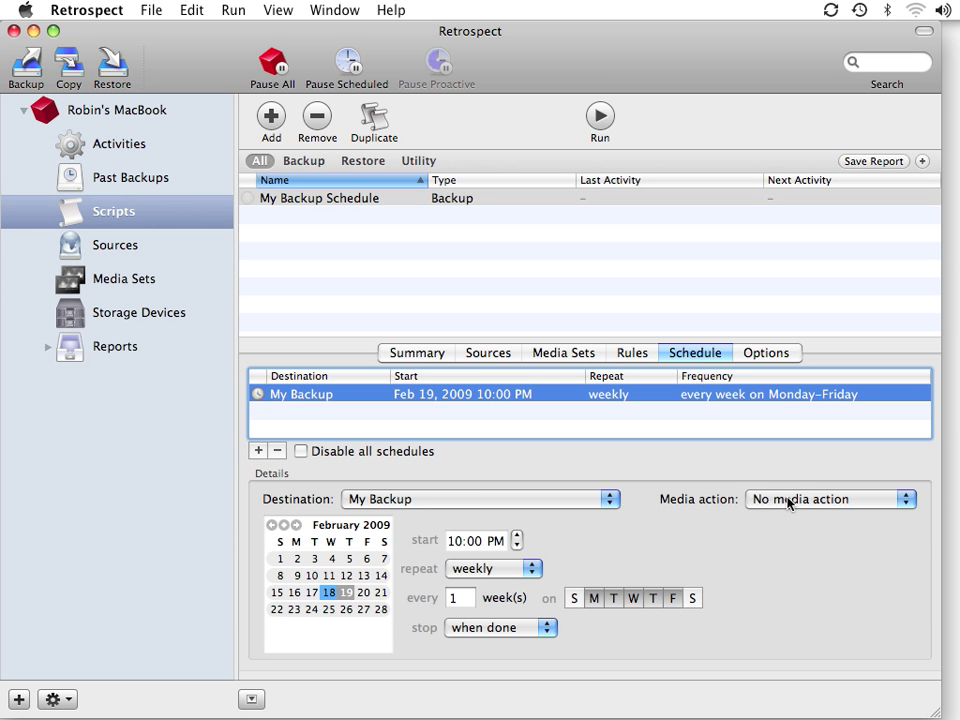
pyautogui.click(781, 356)
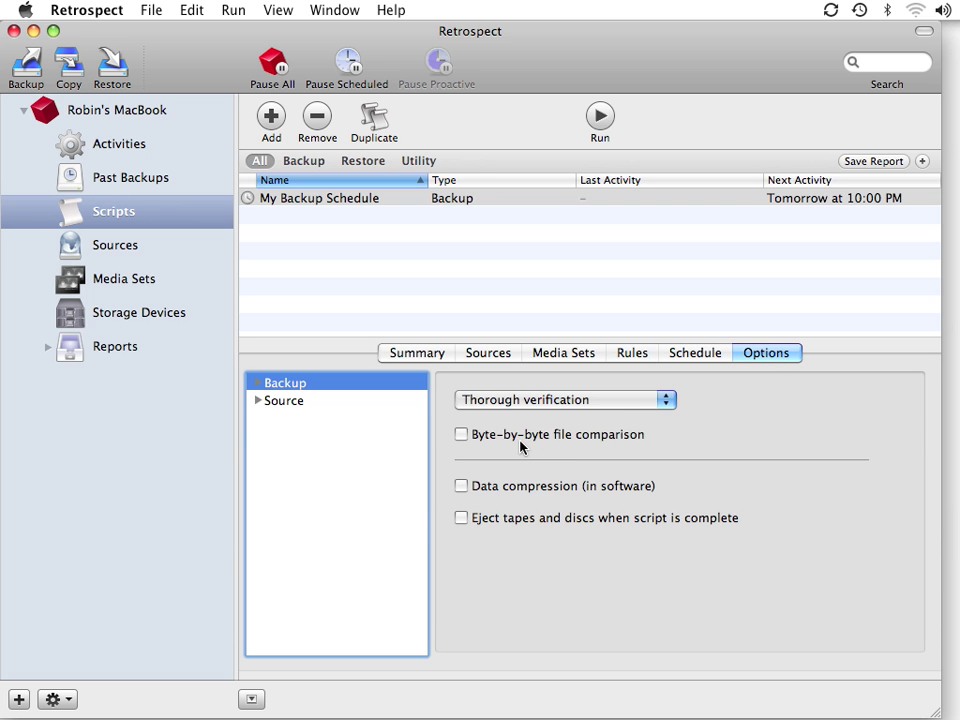
# Enable Data compression (in software) and set backup verification to Media verification.
pyautogui.click(518, 488)
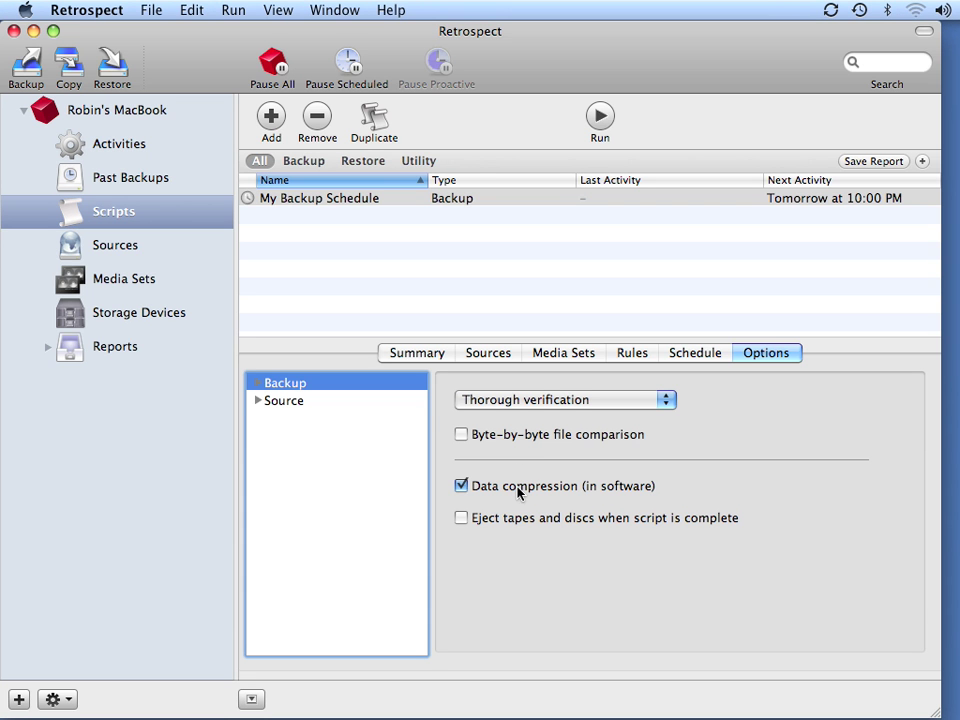
pyautogui.click(536, 399)
pyautogui.click(540, 417)
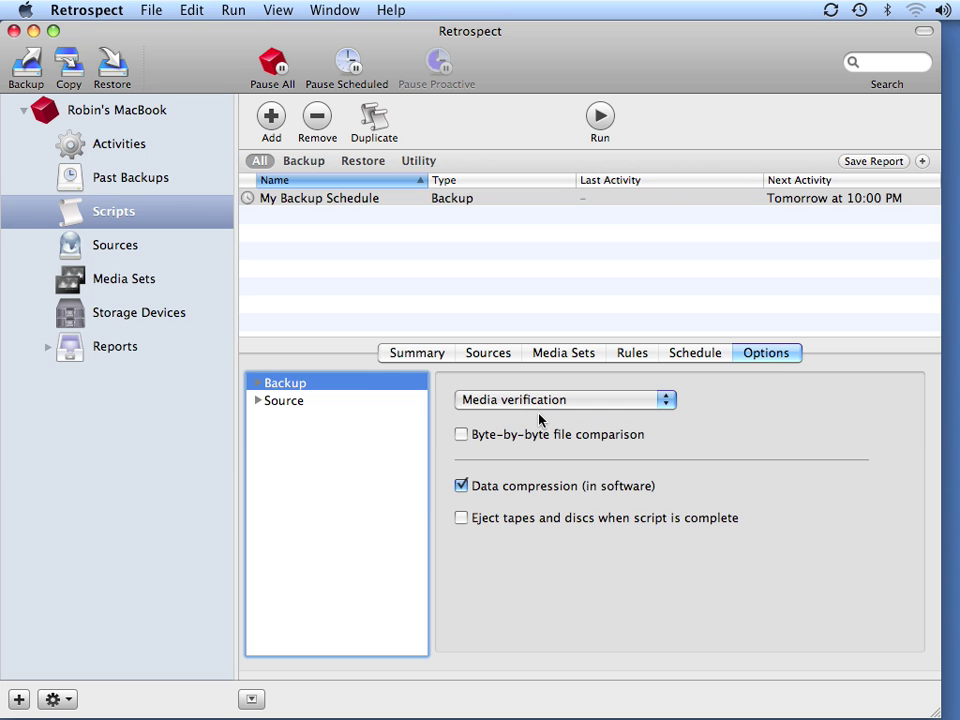
pyautogui.click(429, 358)
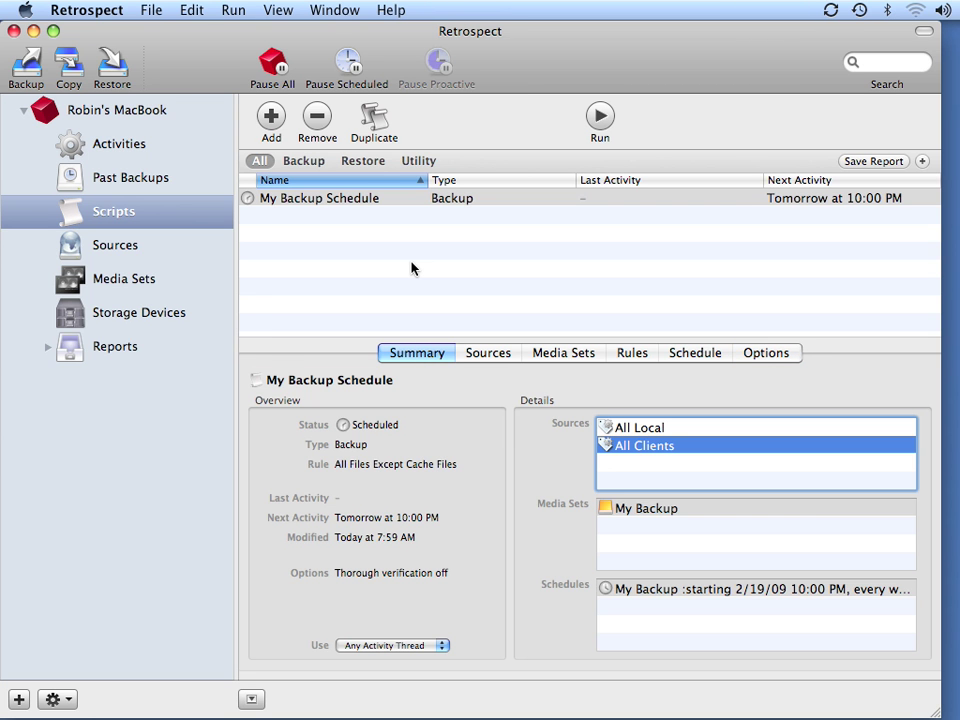
# Create a Copy Backup script named 'My Offsite Backup Schedule'.
pyautogui.click(343, 200)
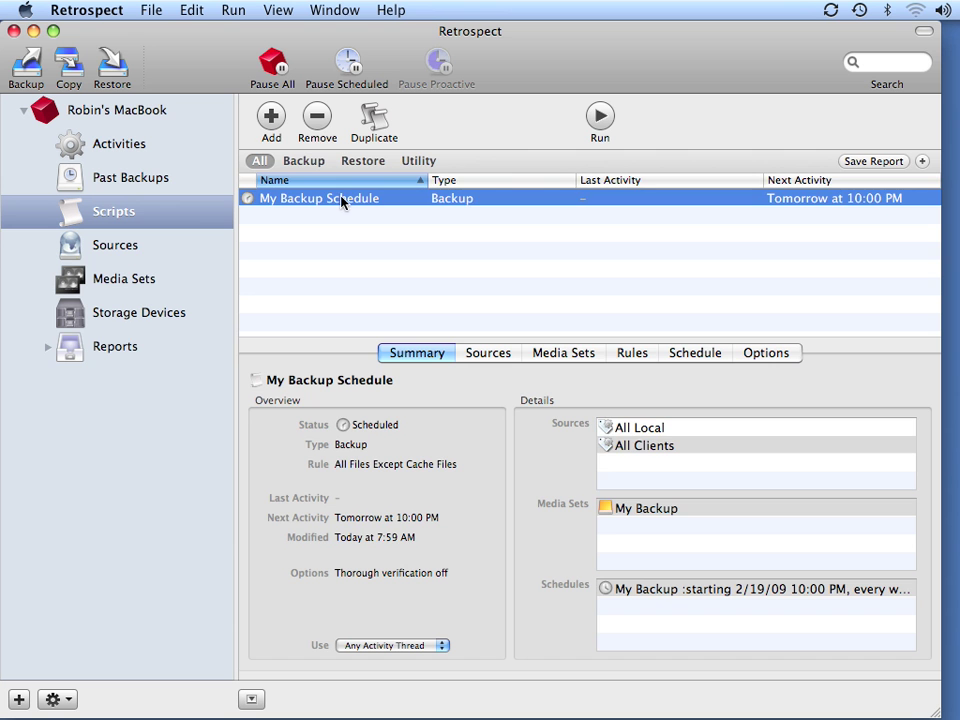
pyautogui.click(276, 118)
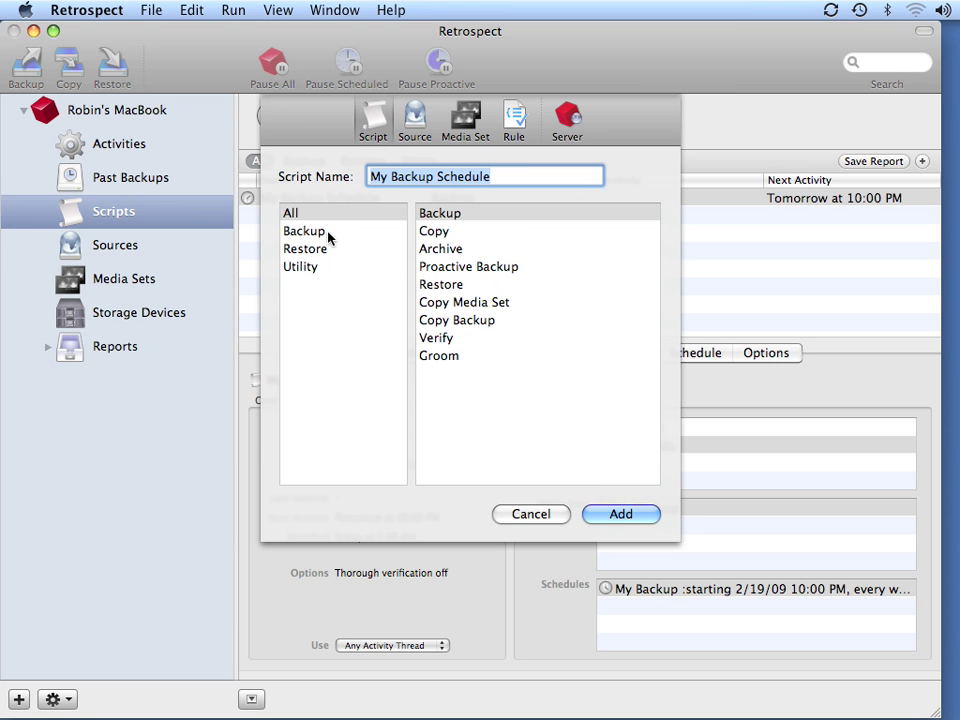
pyautogui.click(484, 321)
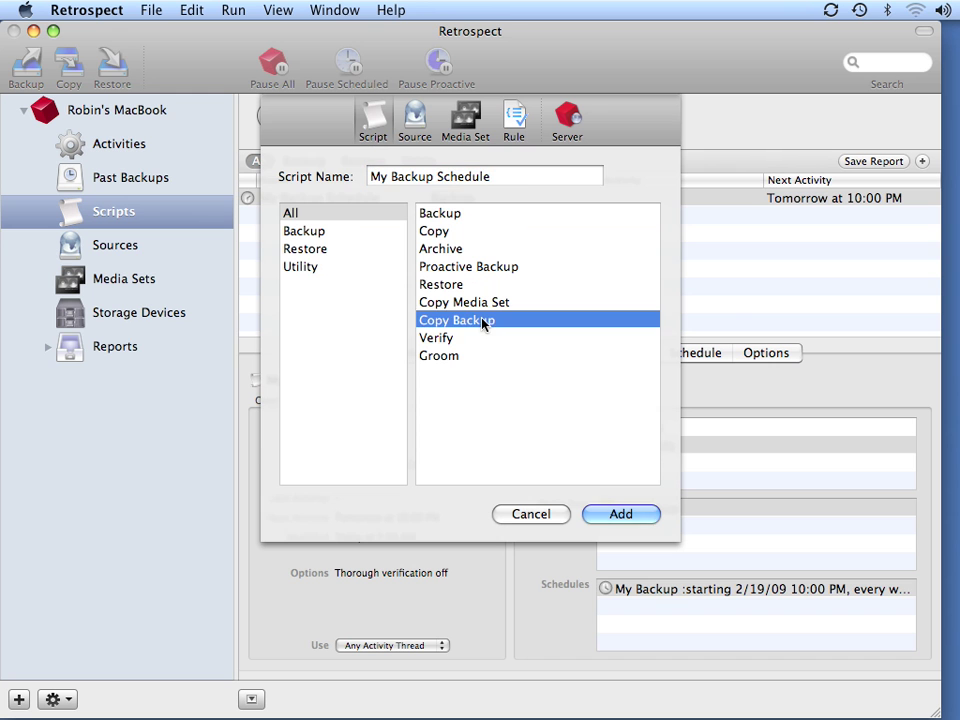
pyautogui.tripleClick(527, 180)
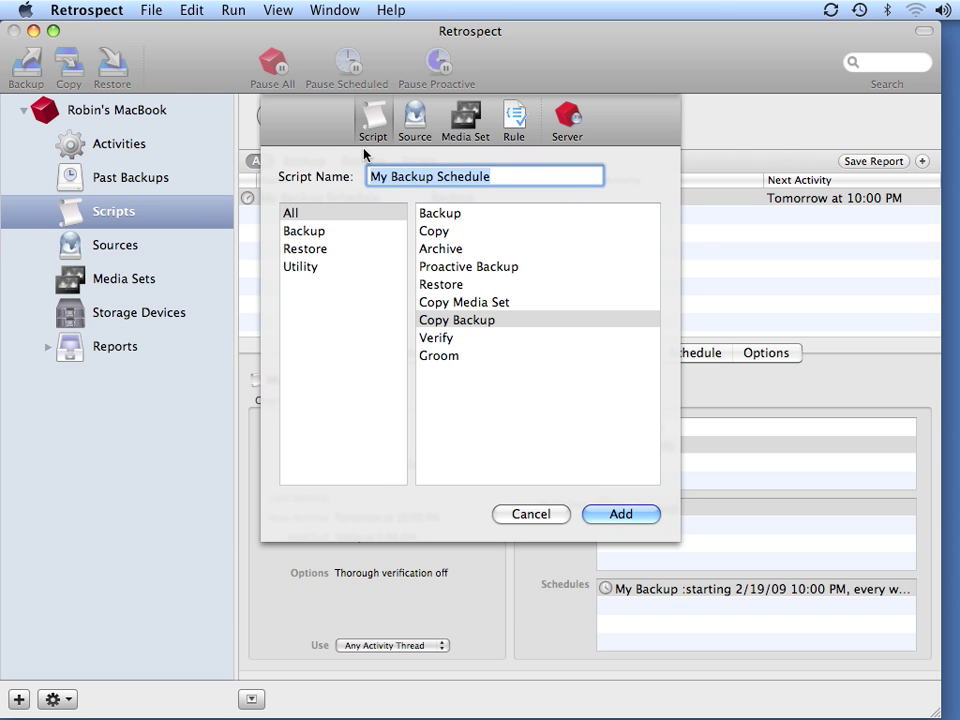
pyautogui.write('My Off')
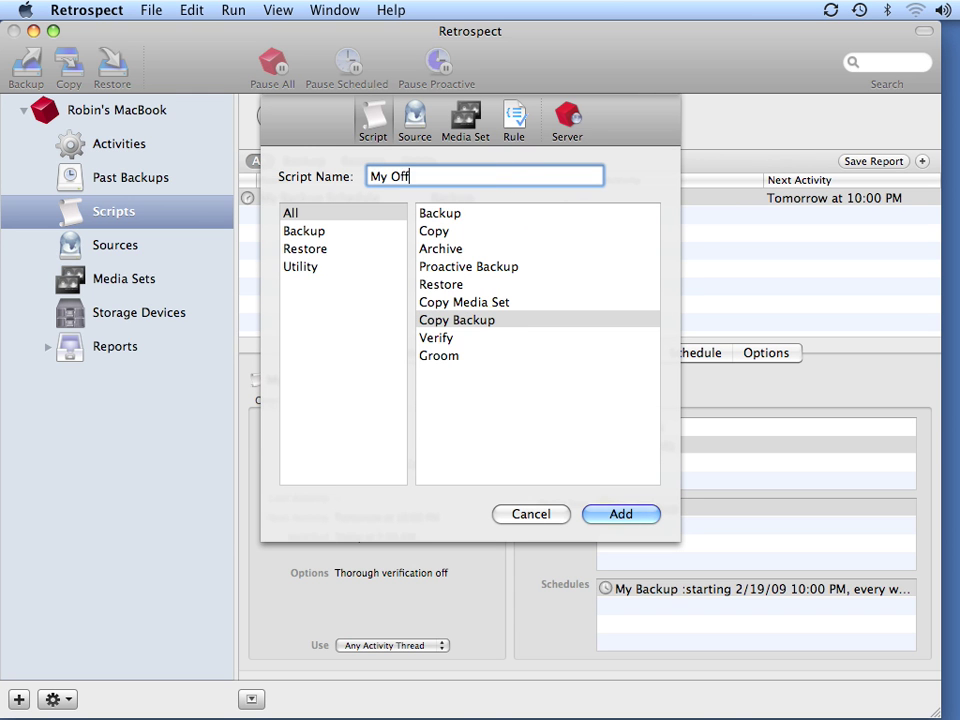
pyautogui.write('site Backup Schedule')
pyautogui.click(598, 512)
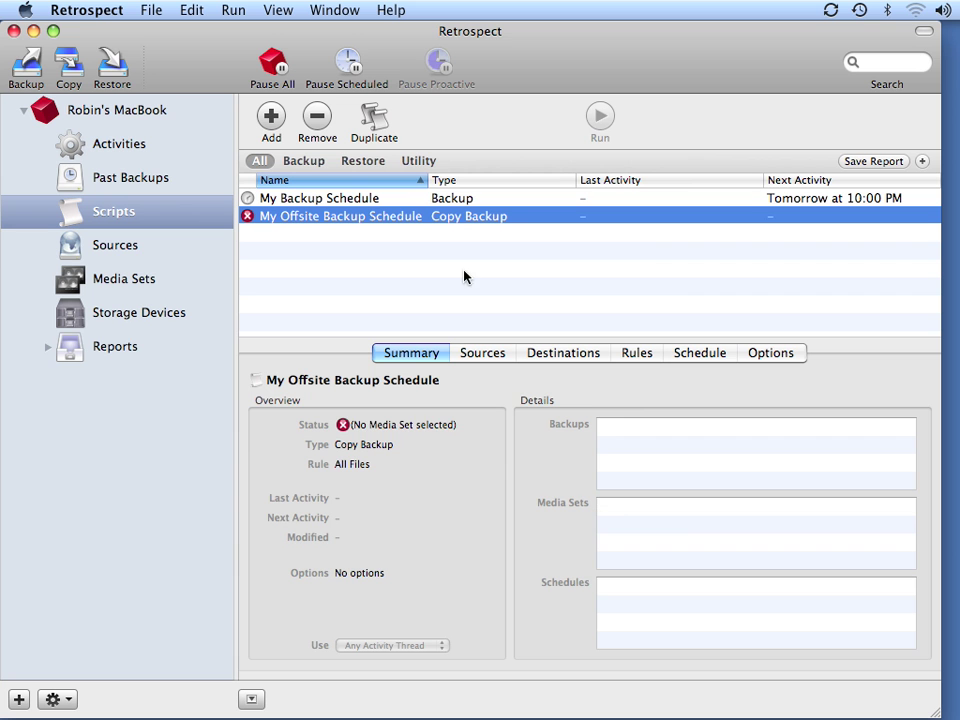
# Pick My Backup as the offsite script's source and review its destination media sets.
pyautogui.click(484, 353)
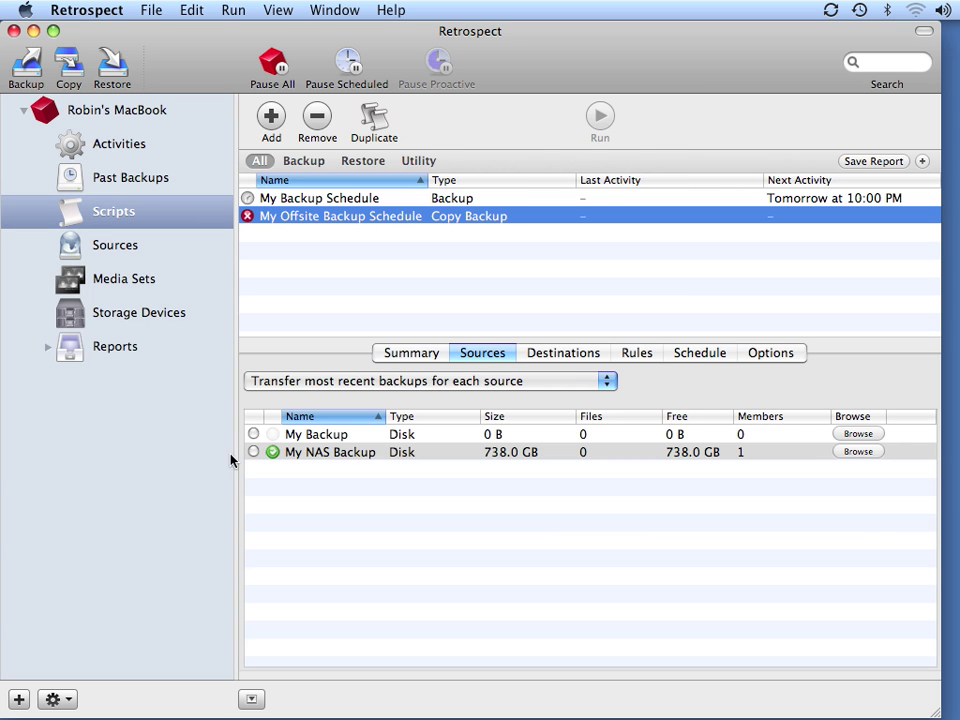
pyautogui.click(253, 435)
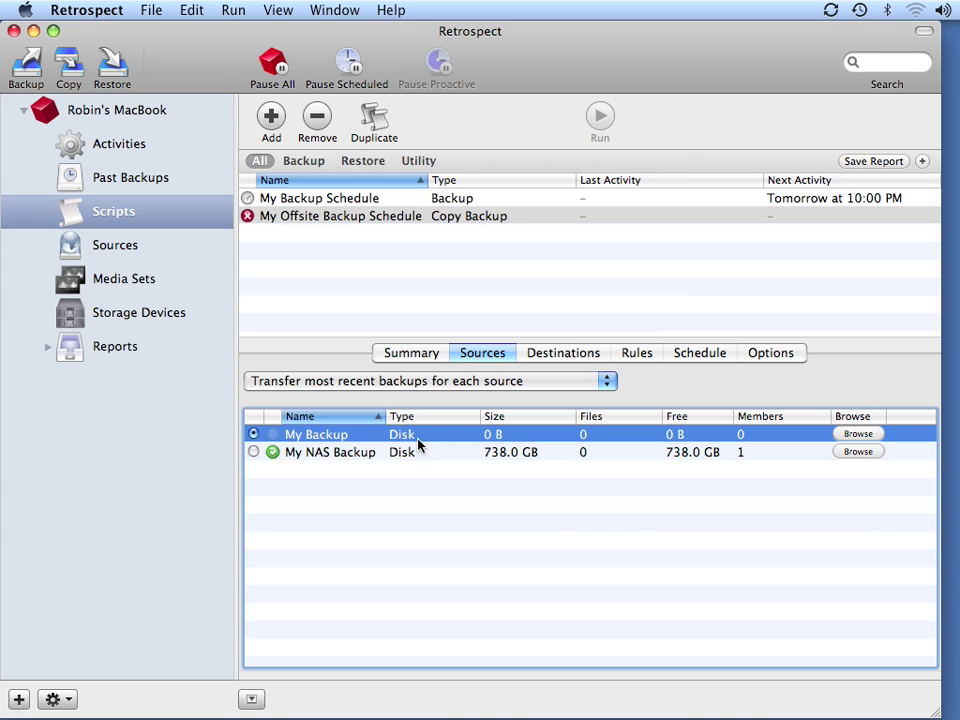
pyautogui.click(583, 354)
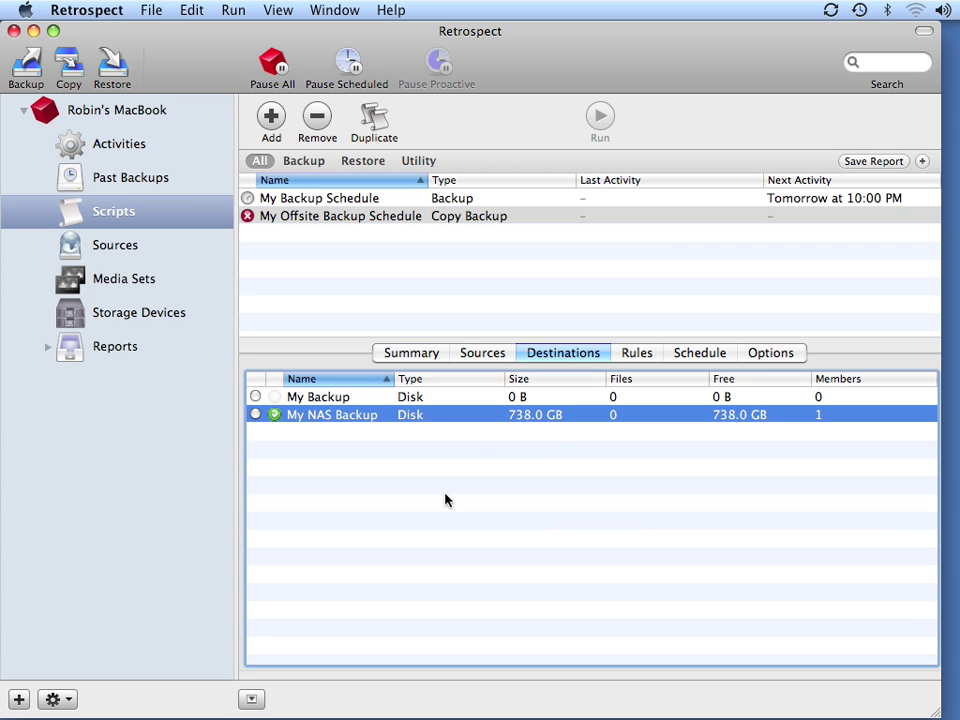
pyautogui.click(141, 278)
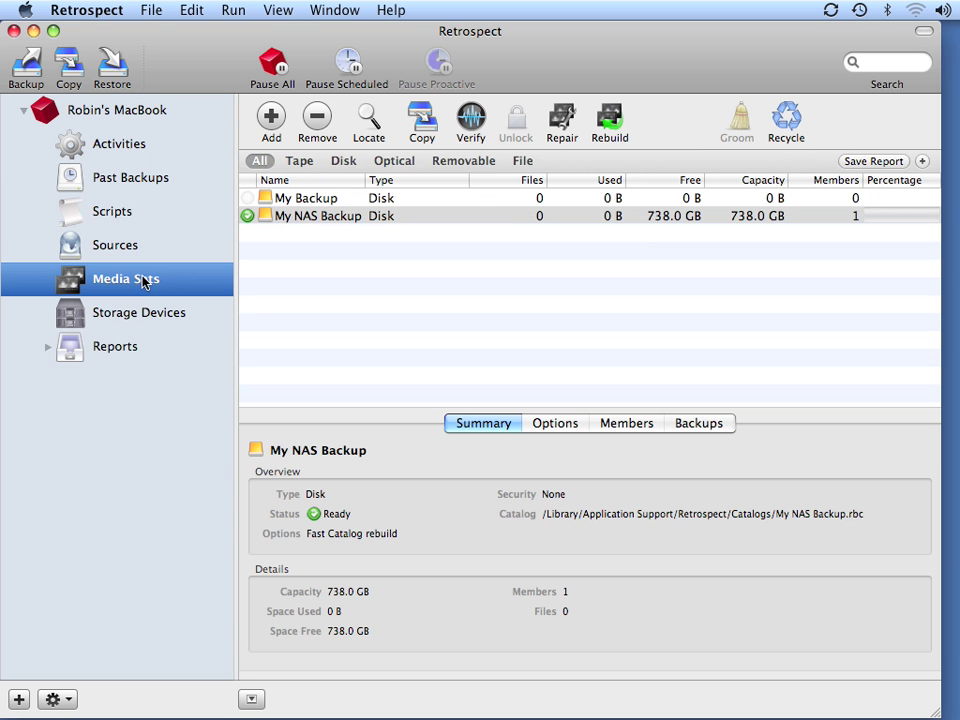
# Add a Tape media set named 'My Offsite Tape' with security left at None.
pyautogui.click(270, 125)
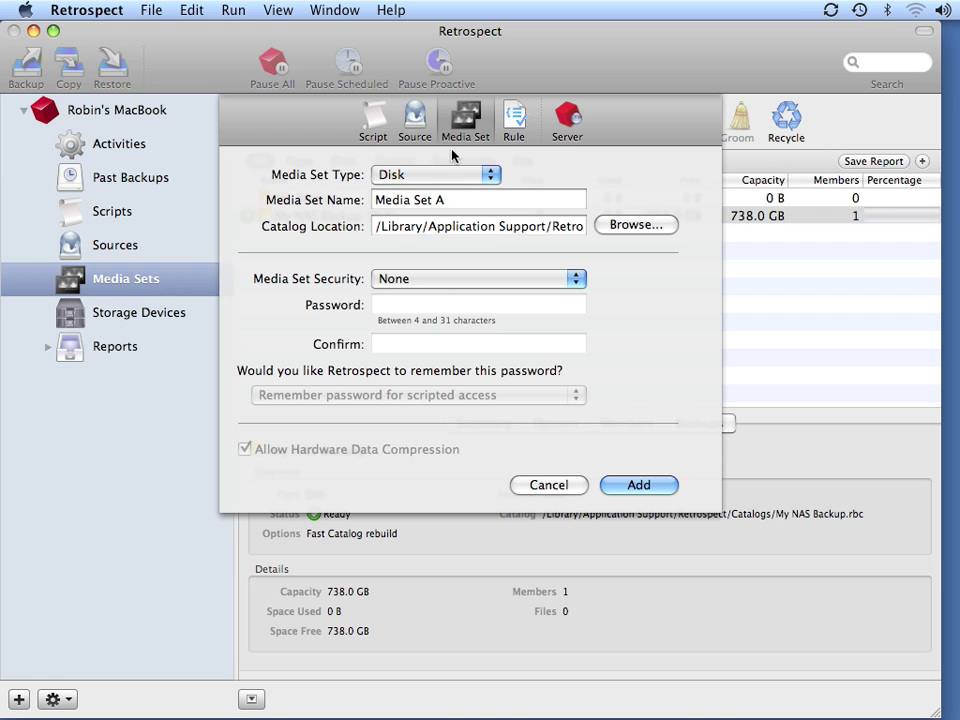
pyautogui.click(452, 176)
pyautogui.click(395, 141)
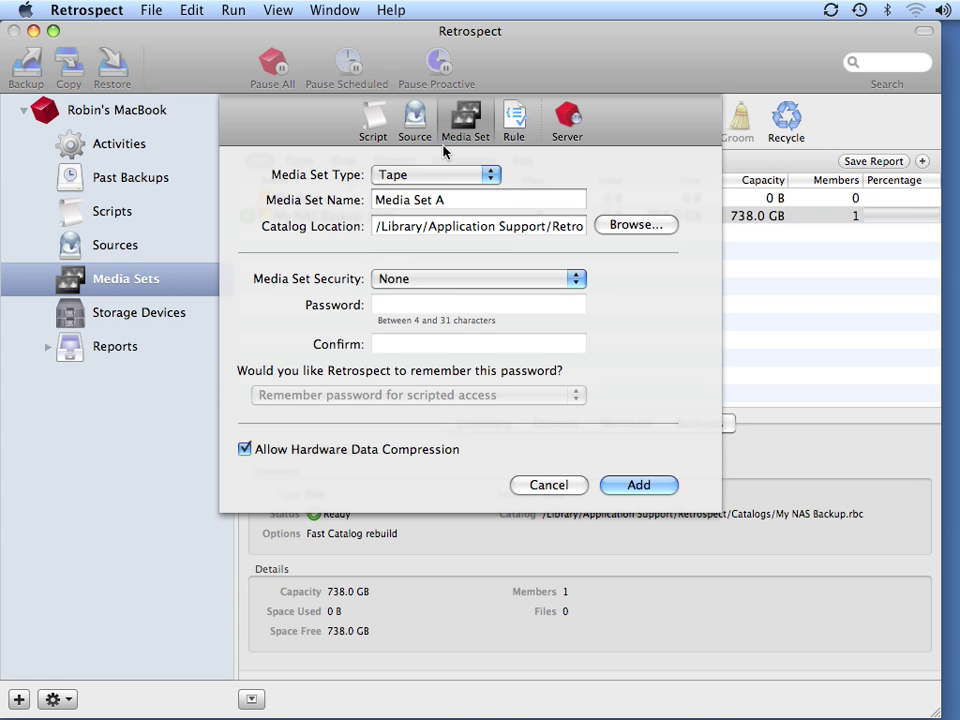
pyautogui.tripleClick(487, 204)
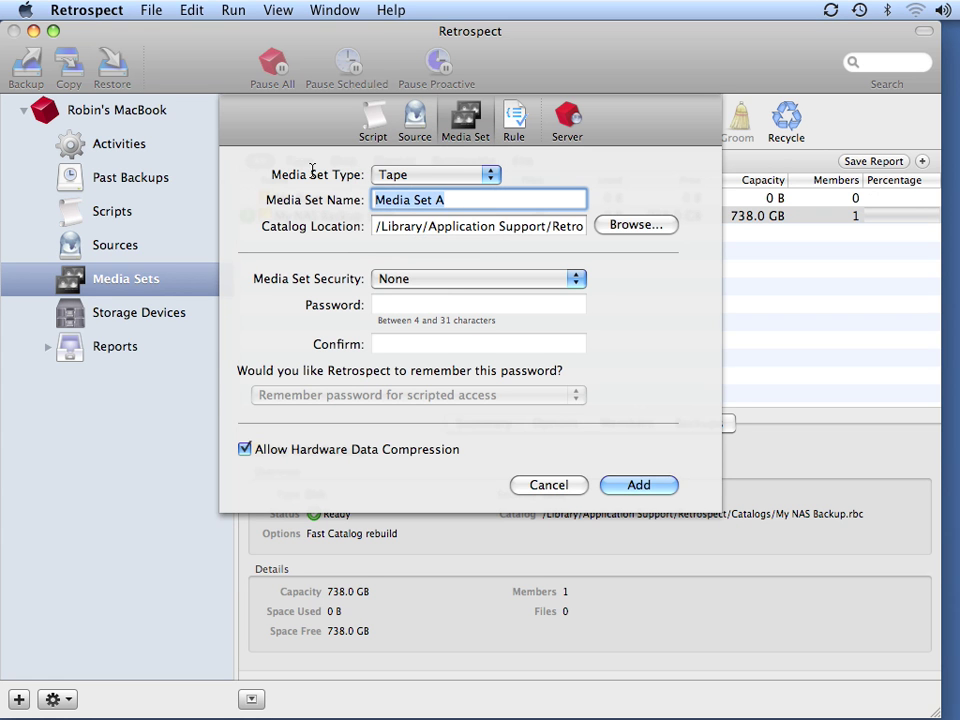
pyautogui.write('My ')
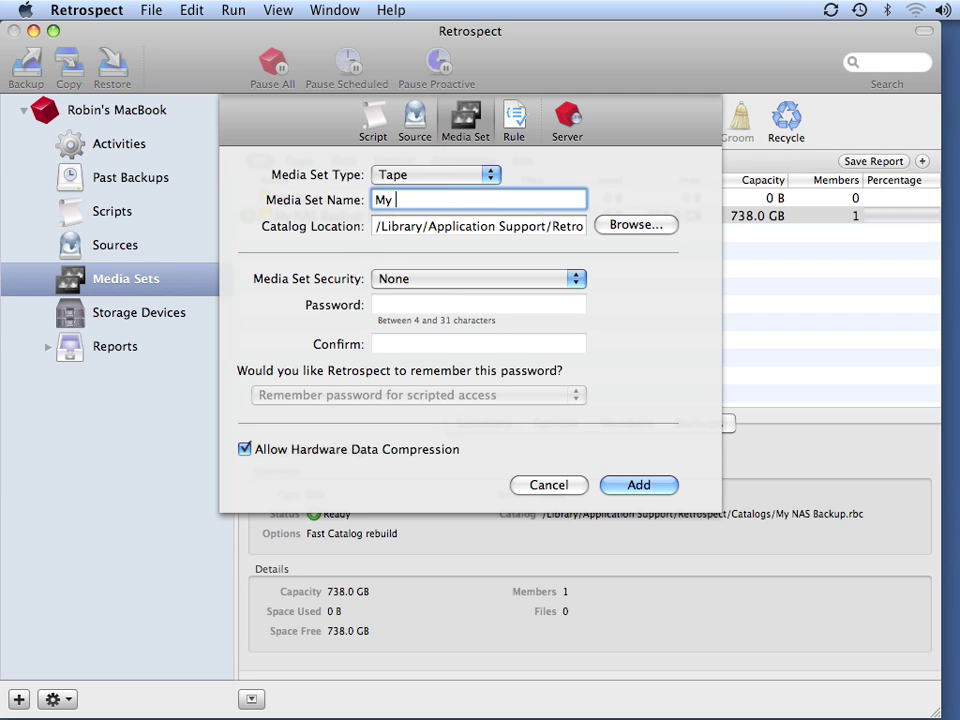
pyautogui.write('Offsite Tape')
pyautogui.click(448, 280)
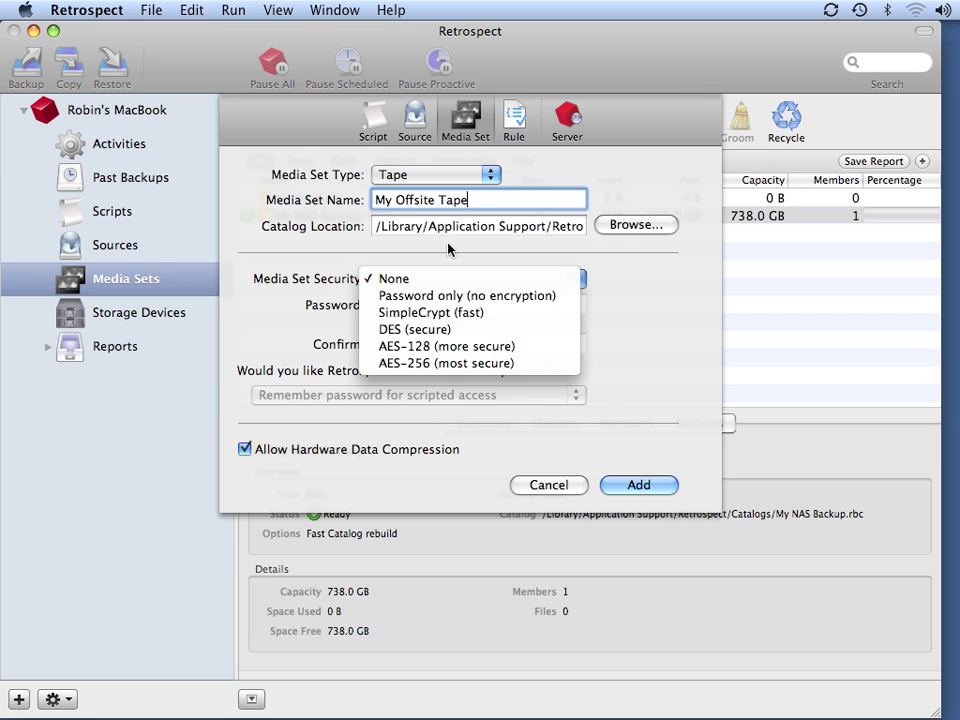
pyautogui.click(448, 248)
pyautogui.click(448, 279)
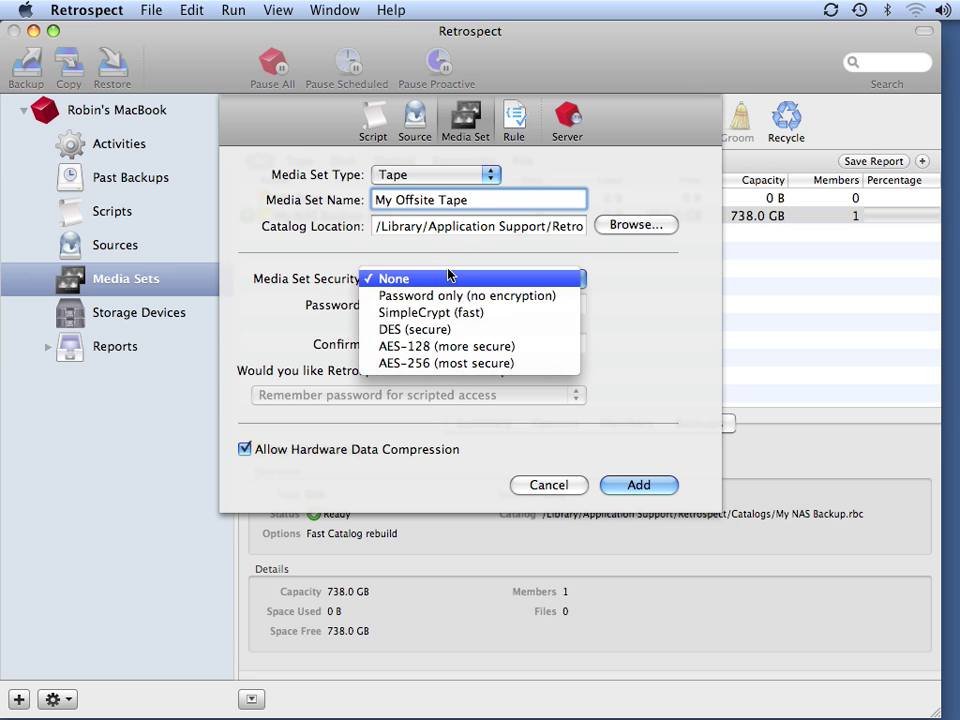
pyautogui.click(446, 262)
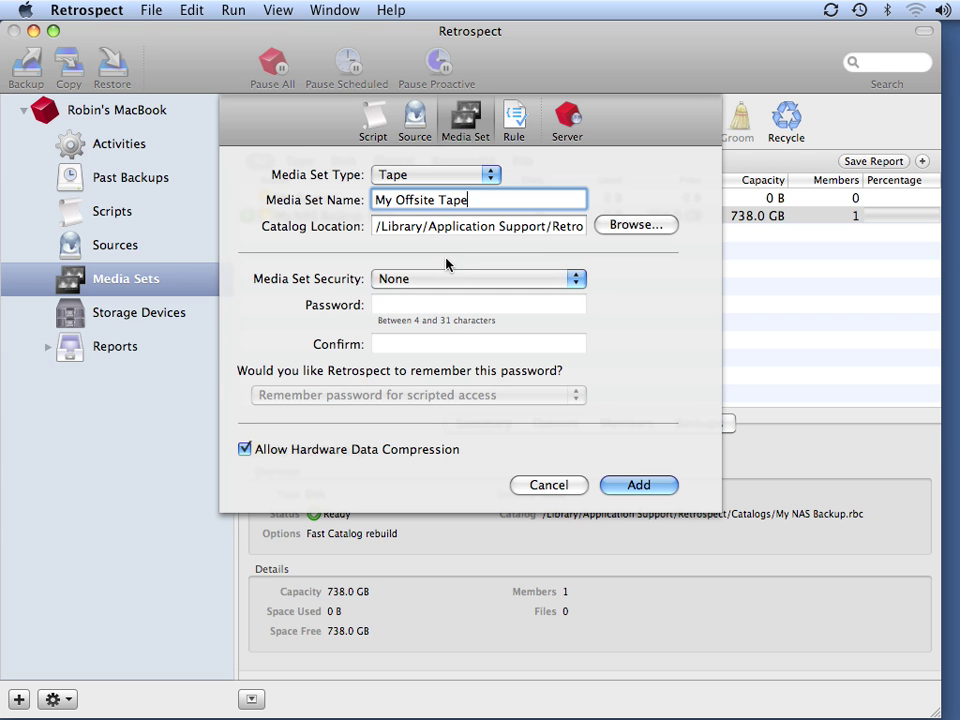
pyautogui.click(648, 487)
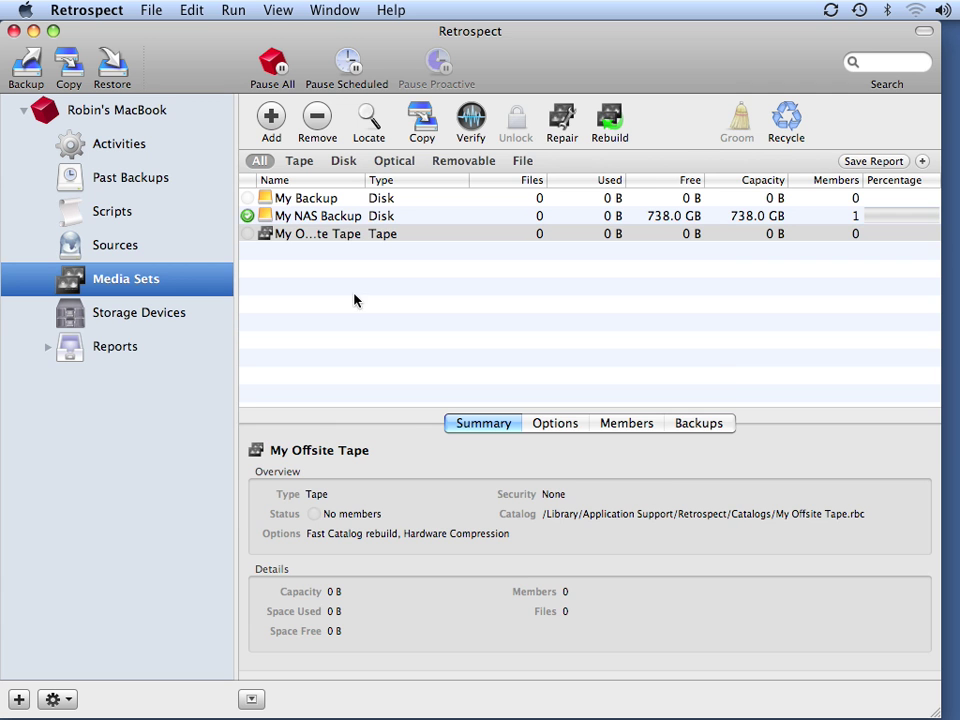
# Give My Offsite Backup Schedule My Backup as source and My Offsite Tape as destination.
pyautogui.click(121, 214)
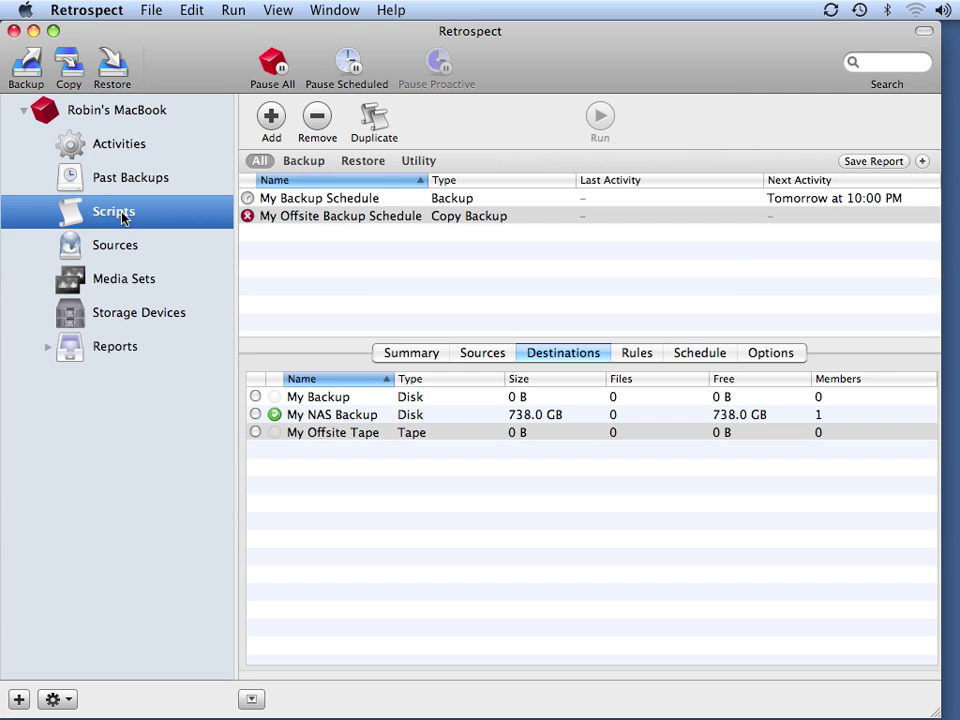
pyautogui.click(413, 221)
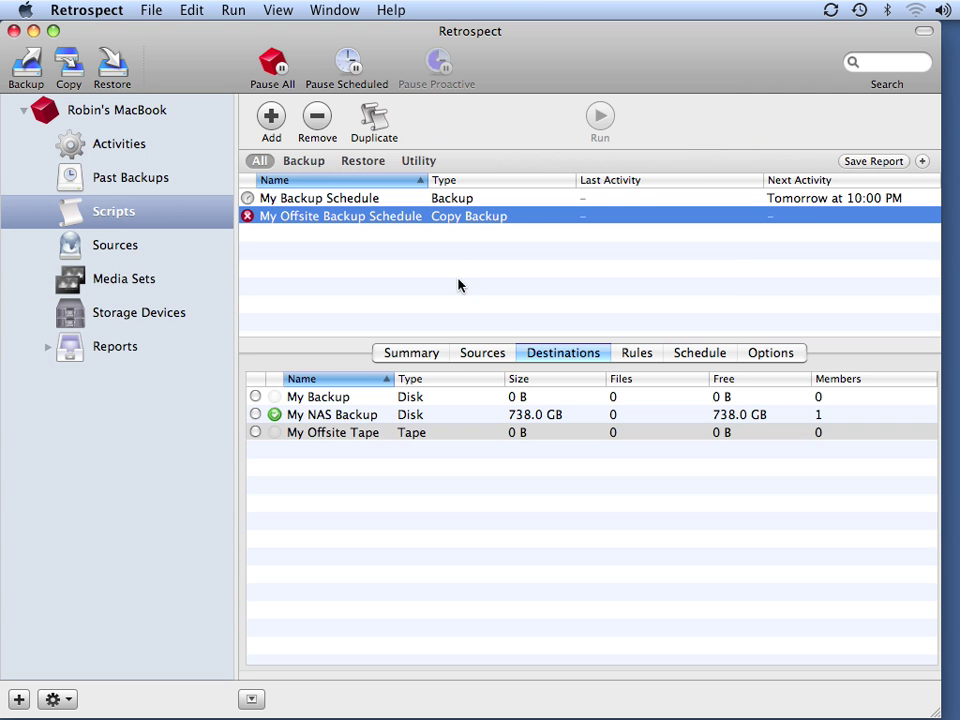
pyautogui.click(487, 357)
pyautogui.click(253, 435)
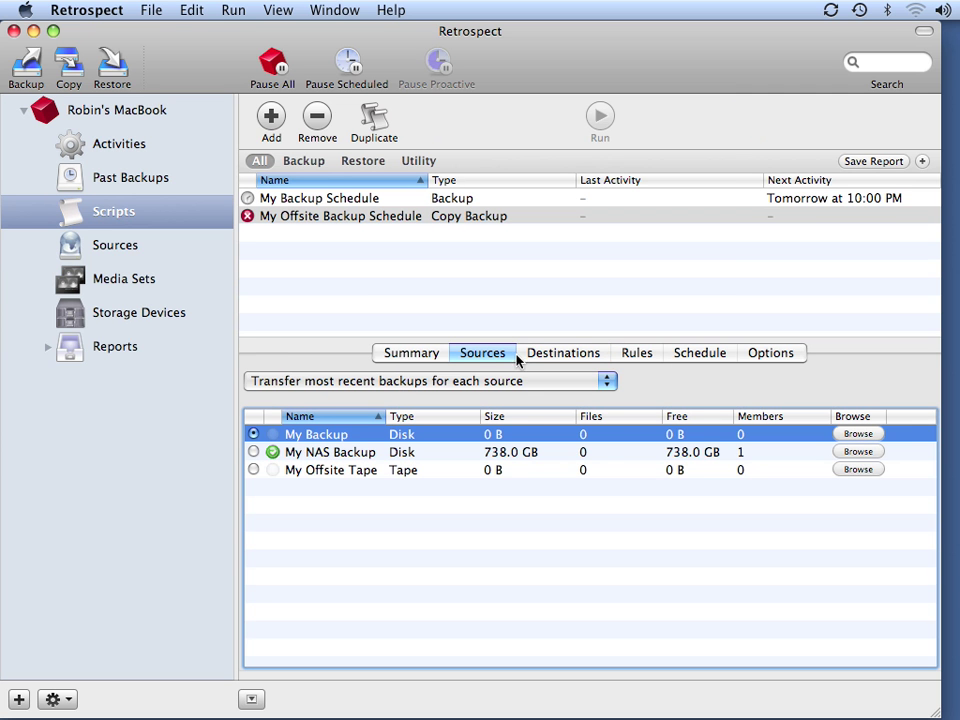
pyautogui.click(559, 355)
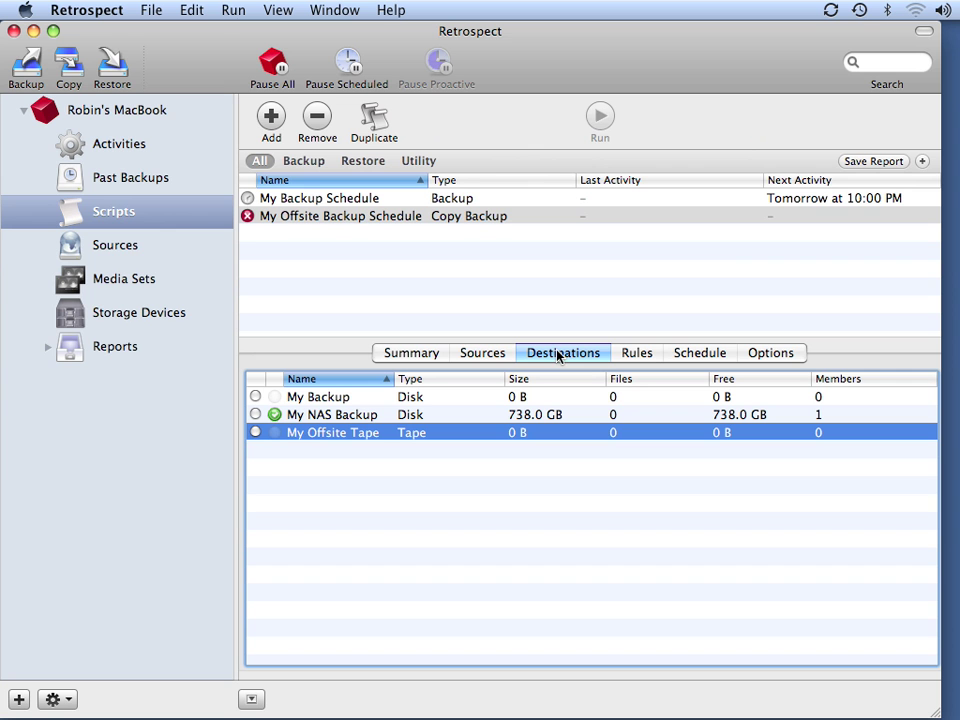
pyautogui.click(255, 433)
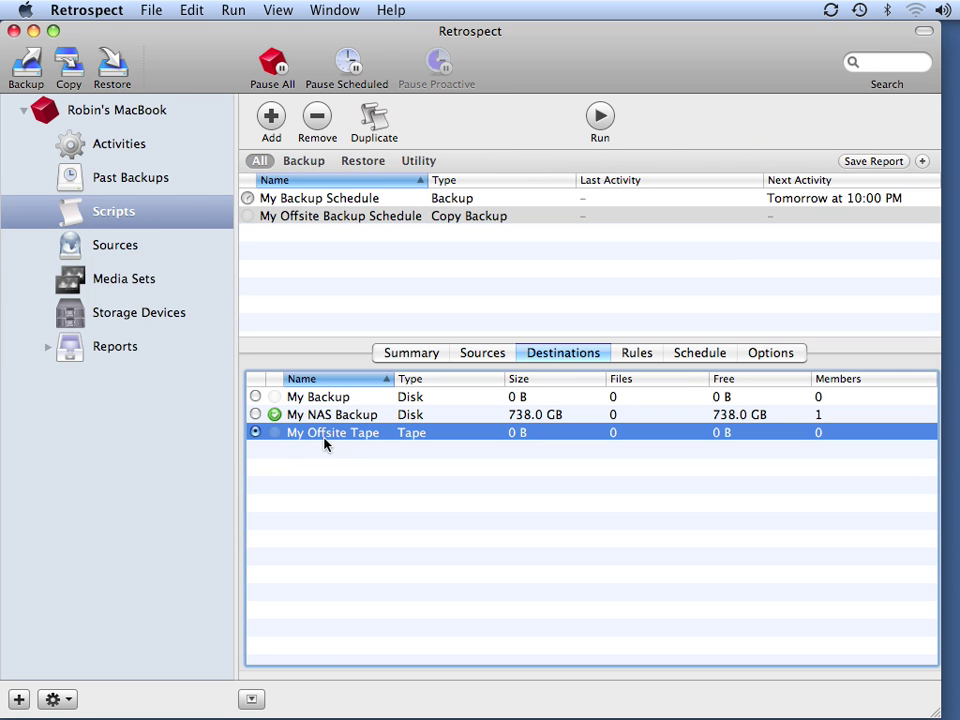
pyautogui.click(637, 354)
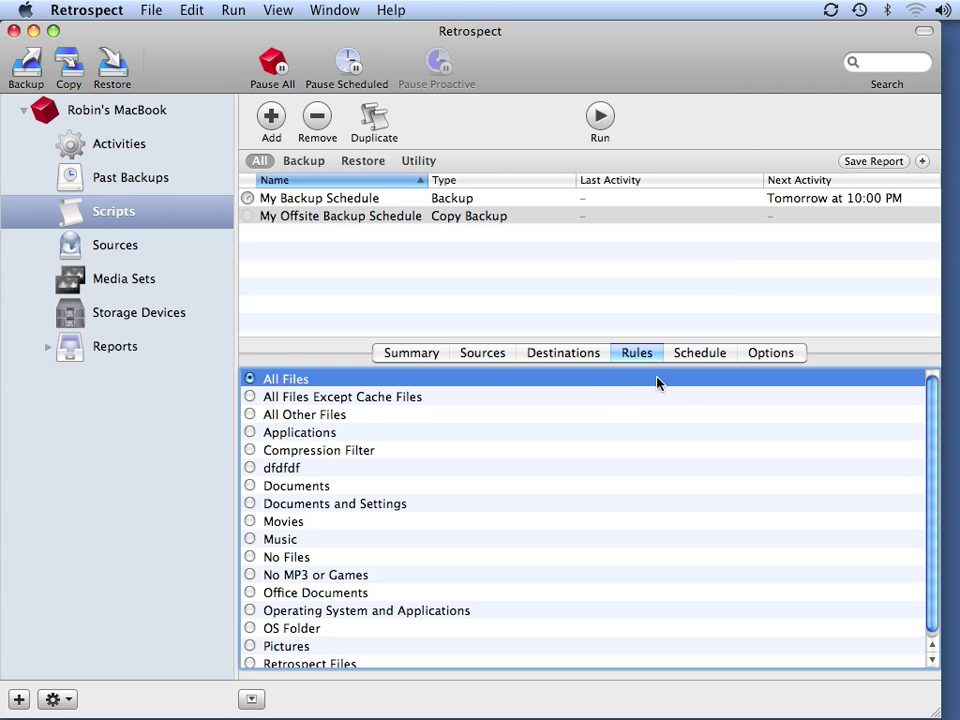
# Add a weekly 10:00 PM schedule with Monday through Thursday turned off, leaving only Friday.
pyautogui.click(700, 354)
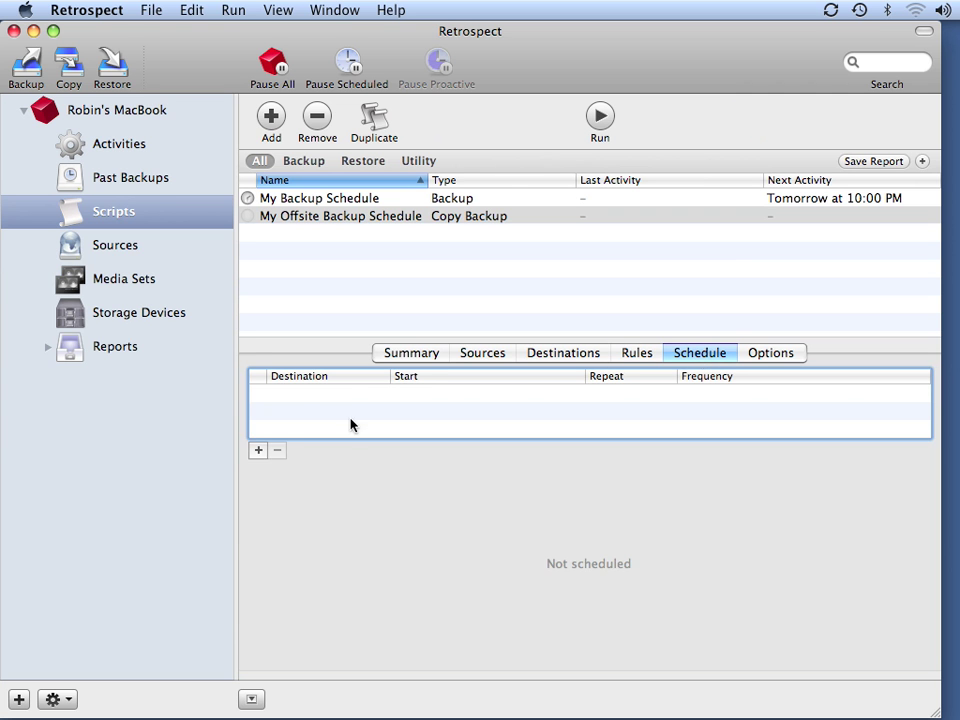
pyautogui.click(258, 450)
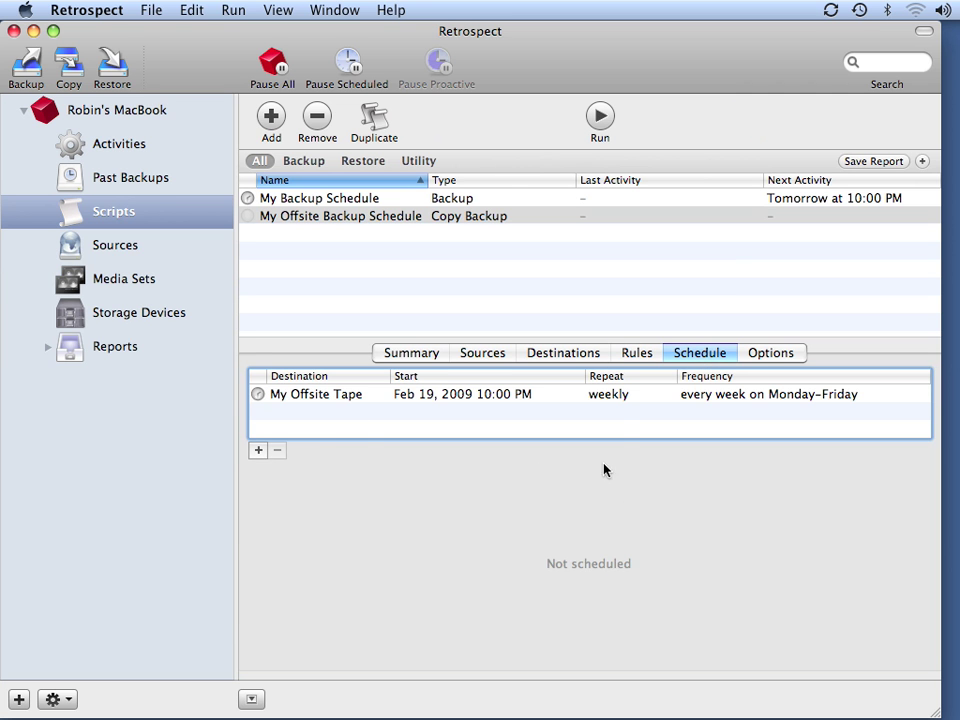
pyautogui.click(620, 400)
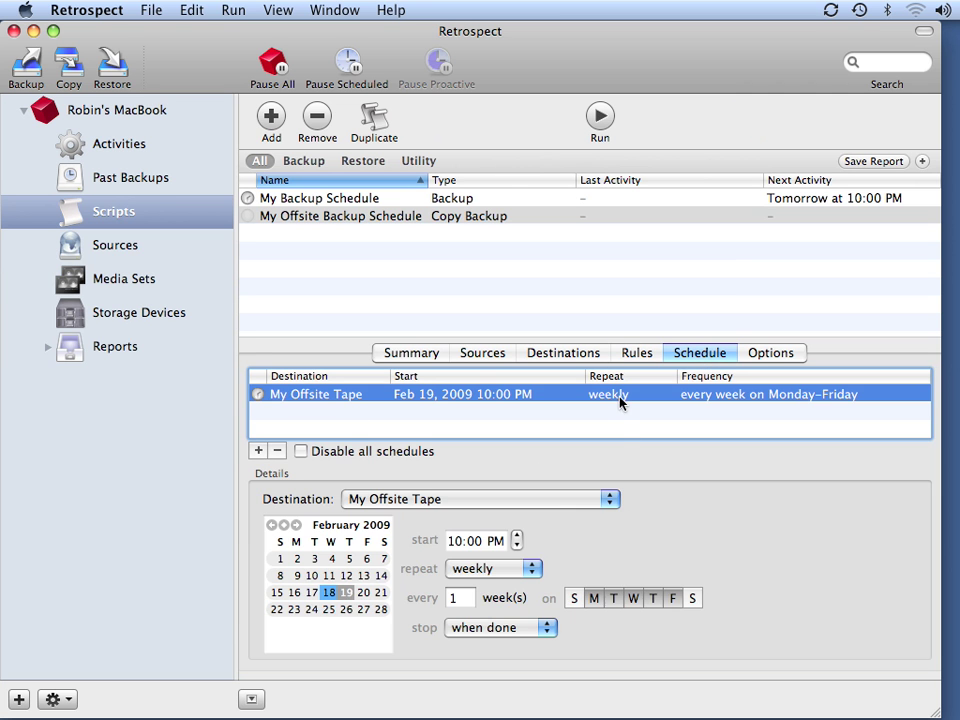
pyautogui.click(599, 603)
pyautogui.click(613, 602)
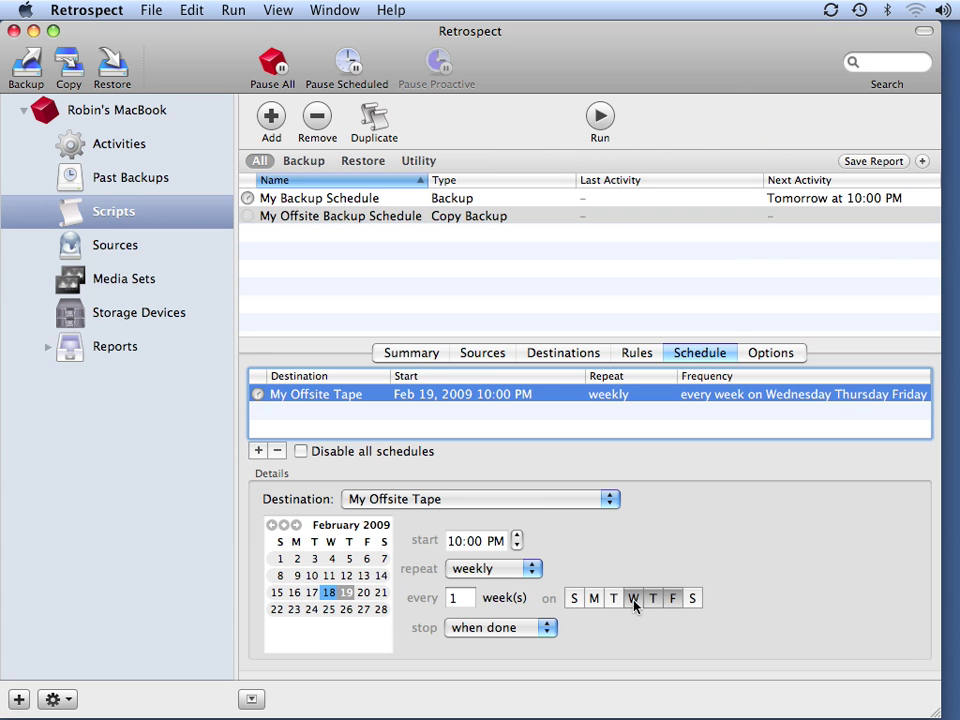
pyautogui.click(634, 600)
pyautogui.click(652, 600)
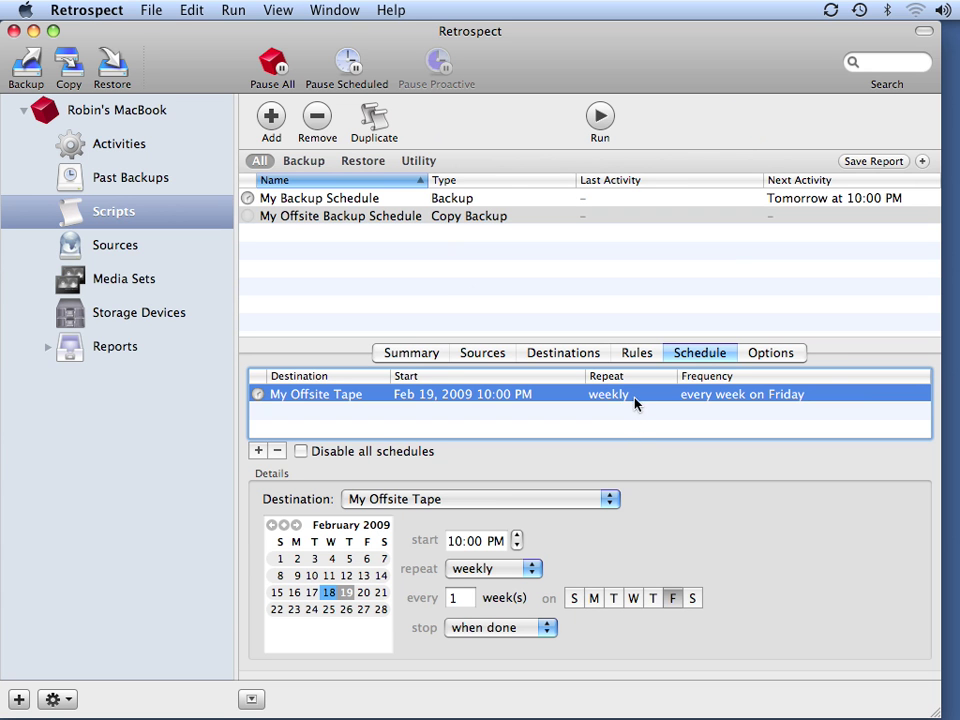
pyautogui.click(771, 353)
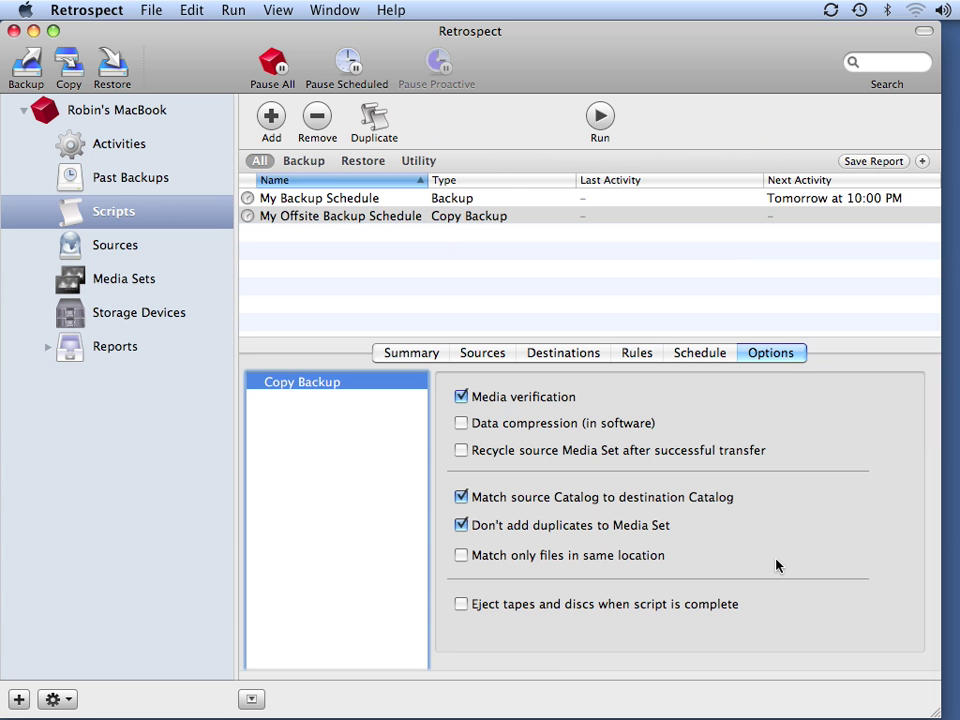
# Enable software data compression for the My Offsite Backup Schedule script.
pyautogui.click(460, 424)
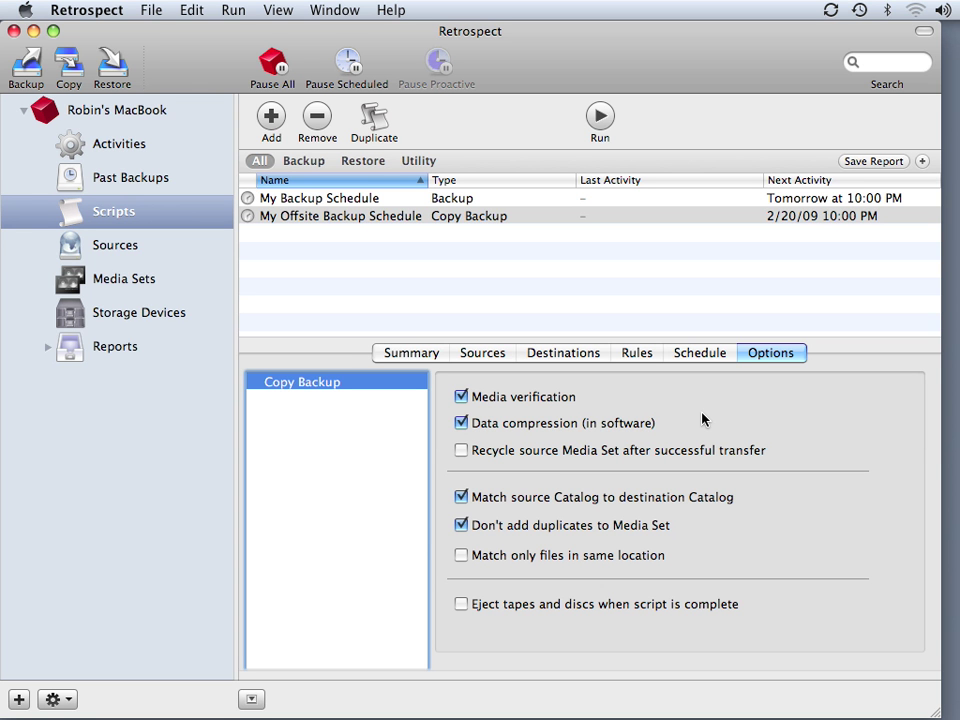
pyautogui.click(472, 350)
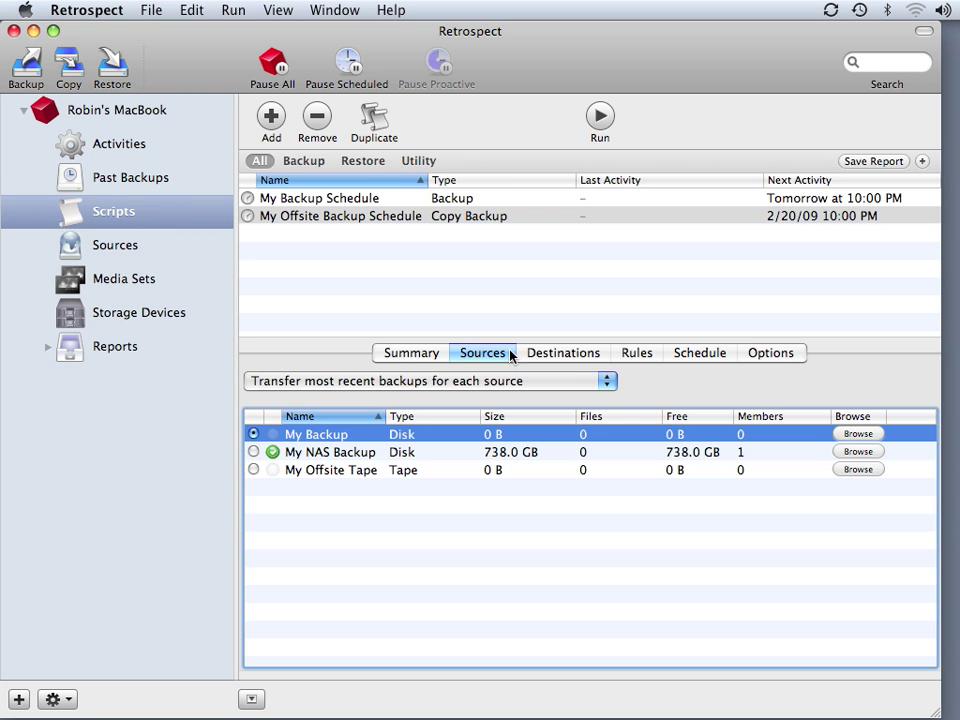
# Review the offsite script's Summary, Sources and Destinations tabs to verify its settings.
pyautogui.click(431, 354)
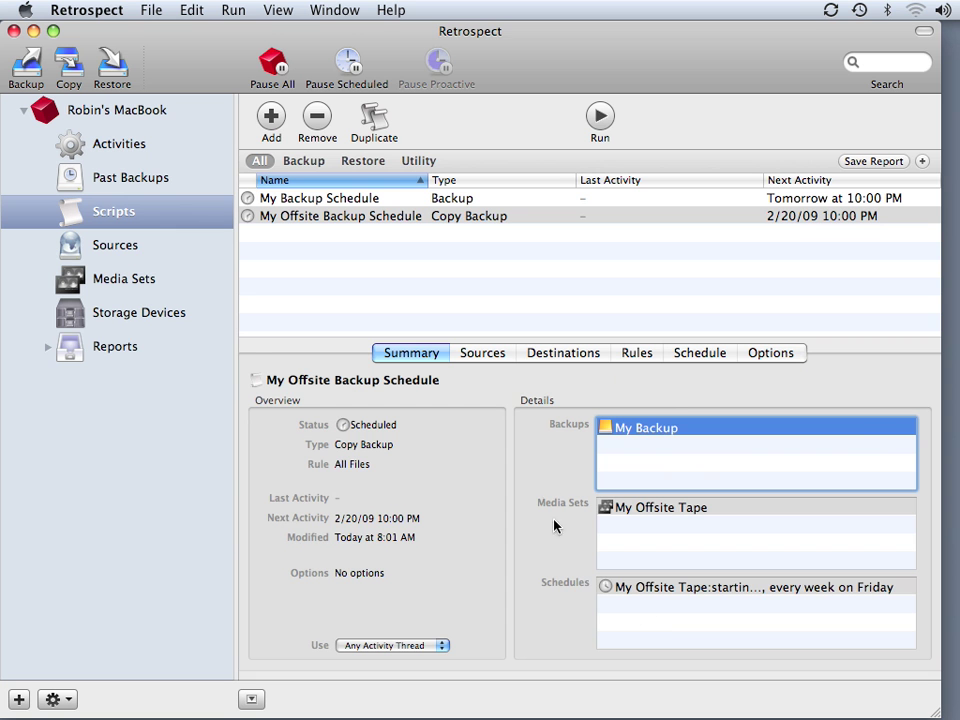
pyautogui.click(480, 353)
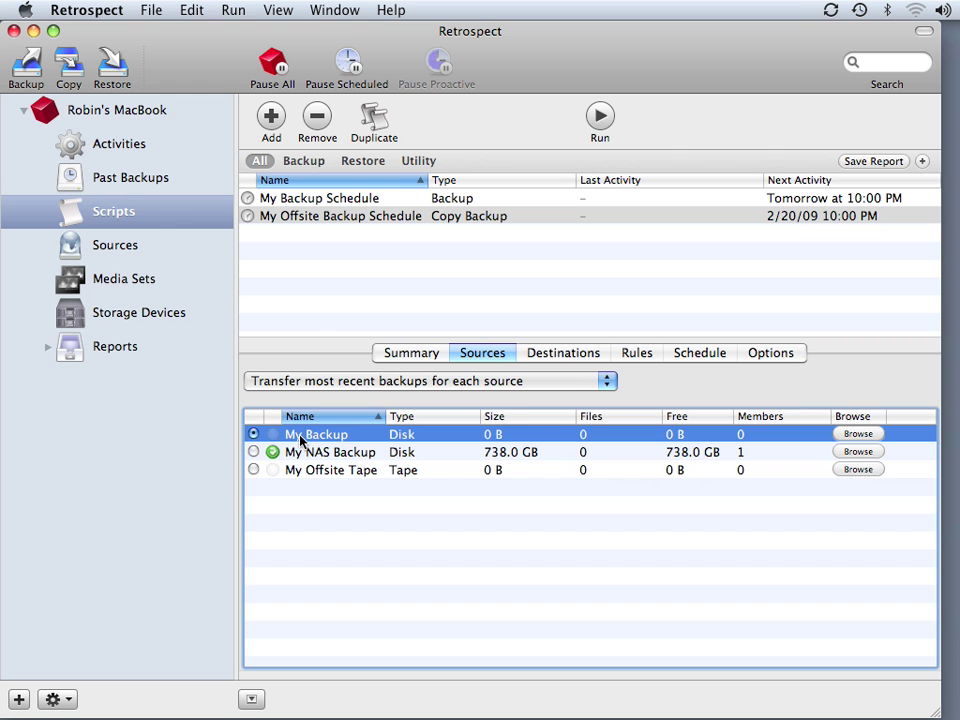
pyautogui.click(545, 353)
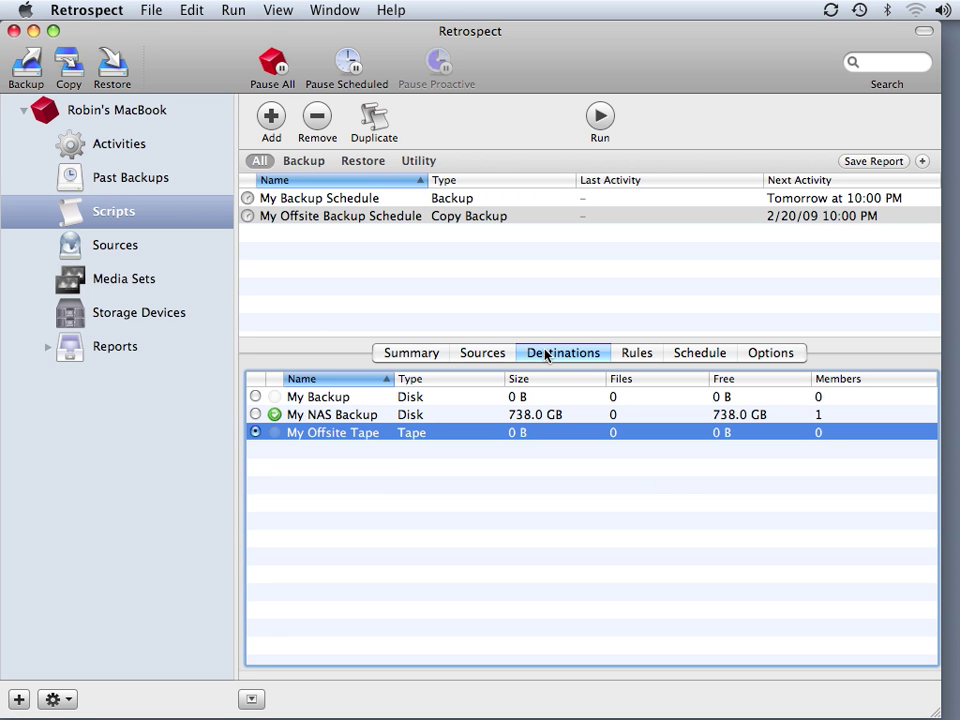